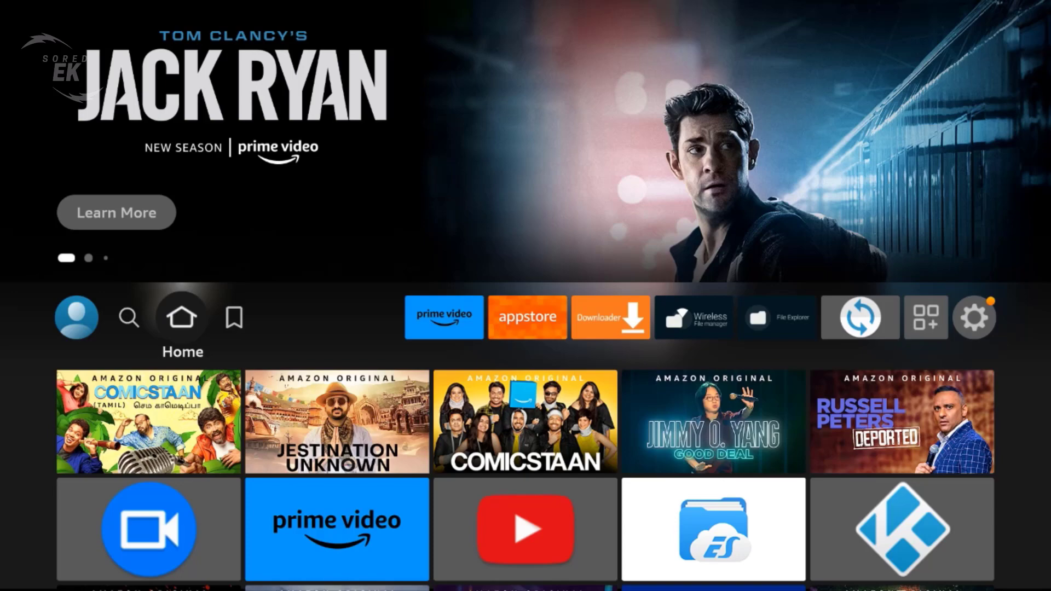
Browse the Home content rows, including New Shows, and the pinned apps row
{"action": "key", "text": "Down"}
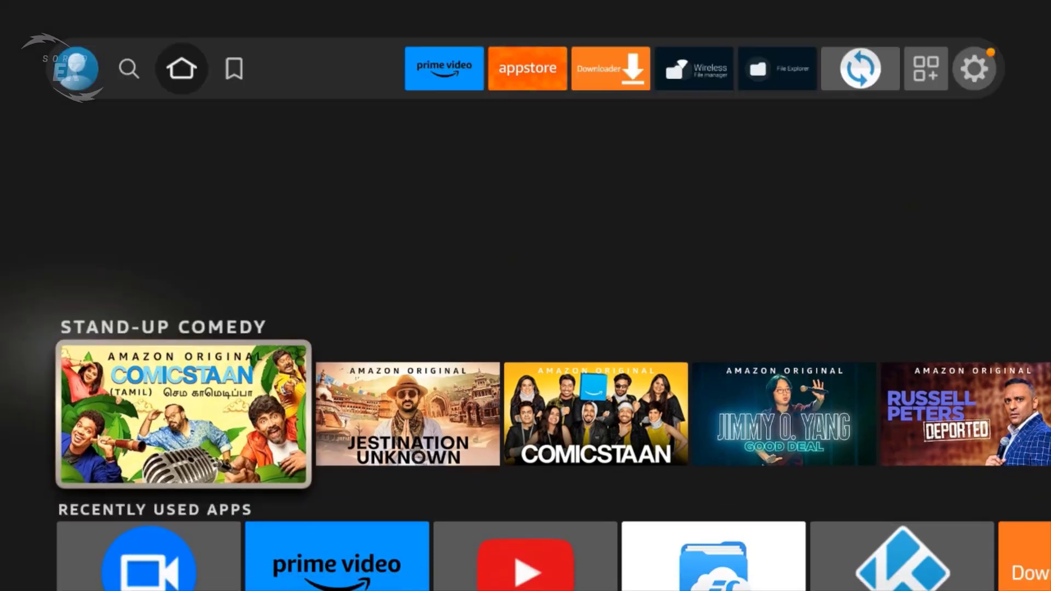
{"action": "key", "text": "Down"}
{"action": "key", "text": "Down"}
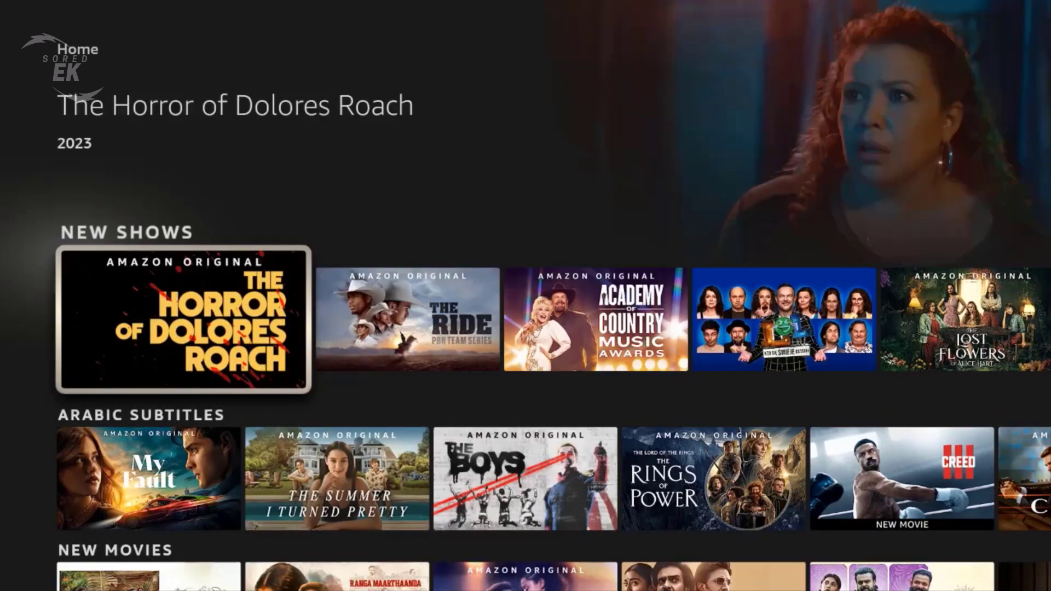
{"action": "key", "text": "Down"}
{"action": "key", "text": "Down"}
{"action": "key", "text": "Up"}
{"action": "key", "text": "Up"}
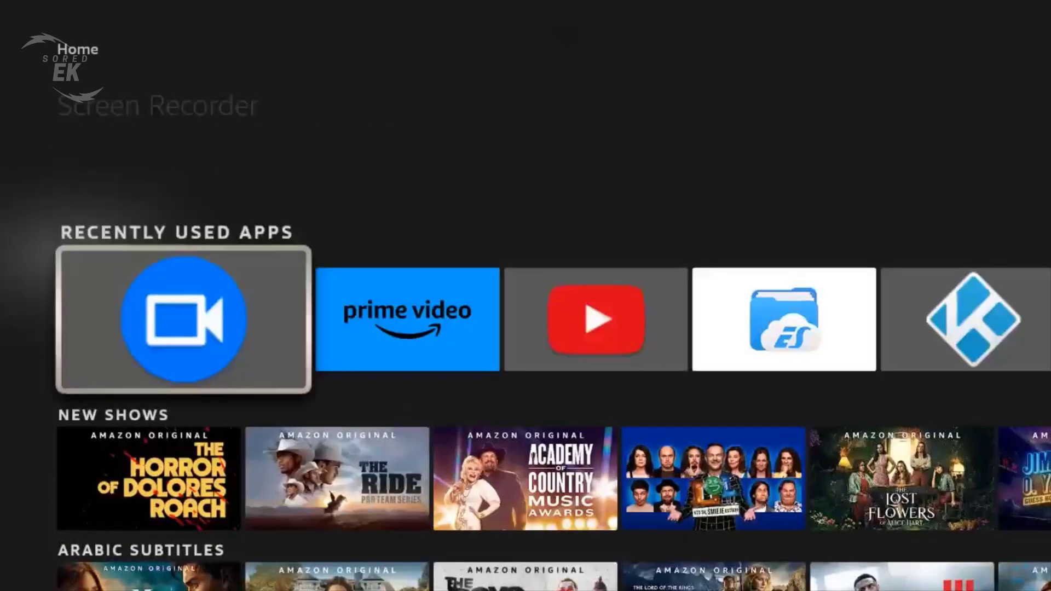
{"action": "key", "text": "Up"}
{"action": "key", "text": "Up"}
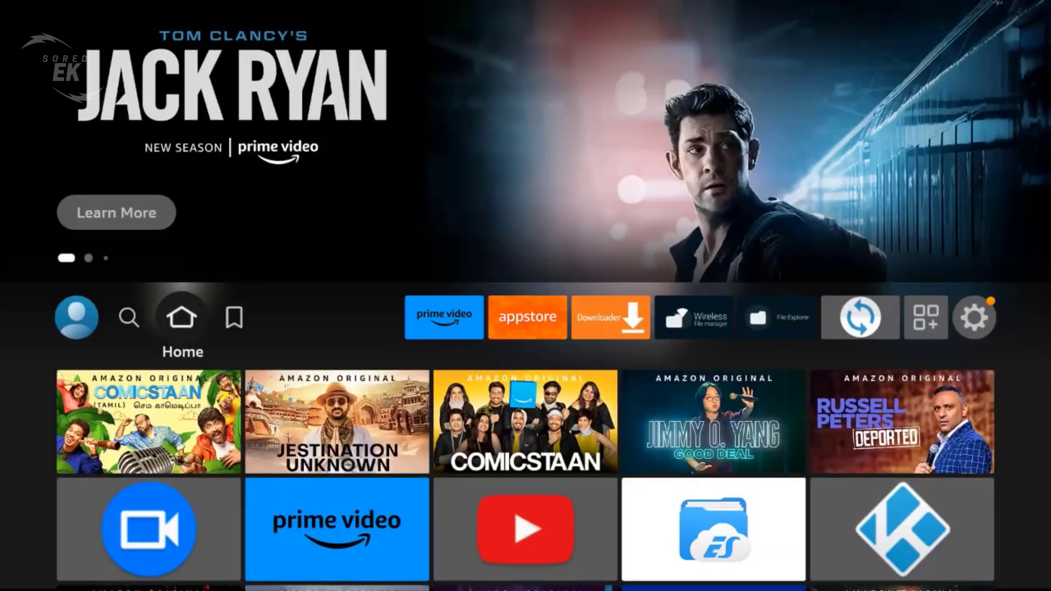
{"action": "key", "text": "Right"}
{"action": "key", "text": "Right"}
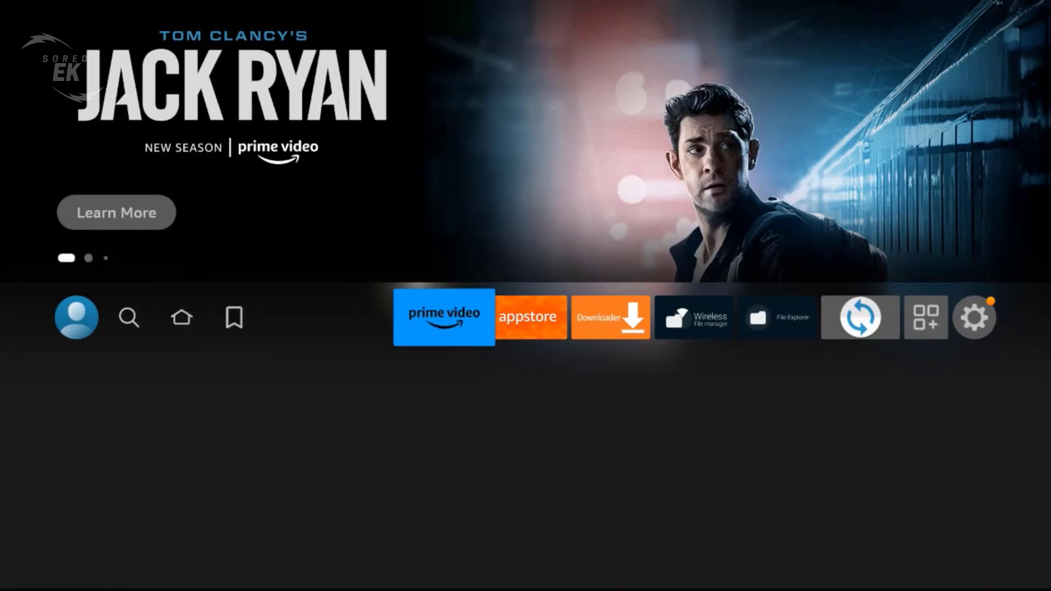
{"action": "key", "text": "Right"}
{"action": "key", "text": "Right"}
{"action": "key", "text": "Right"}
{"action": "key", "text": "Right"}
{"action": "key", "text": "Right"}
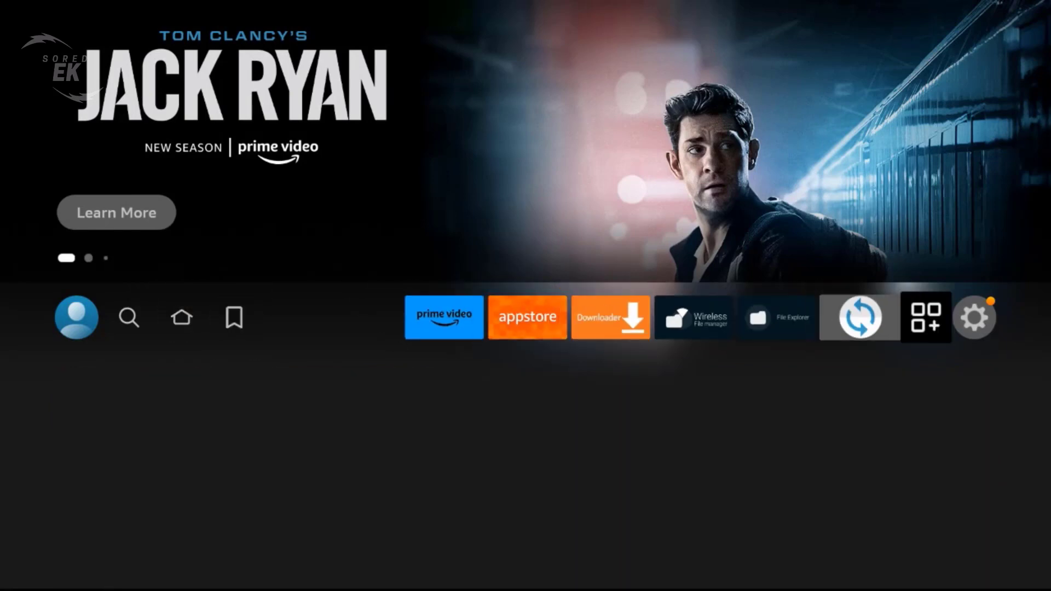
{"action": "key", "text": "Right"}
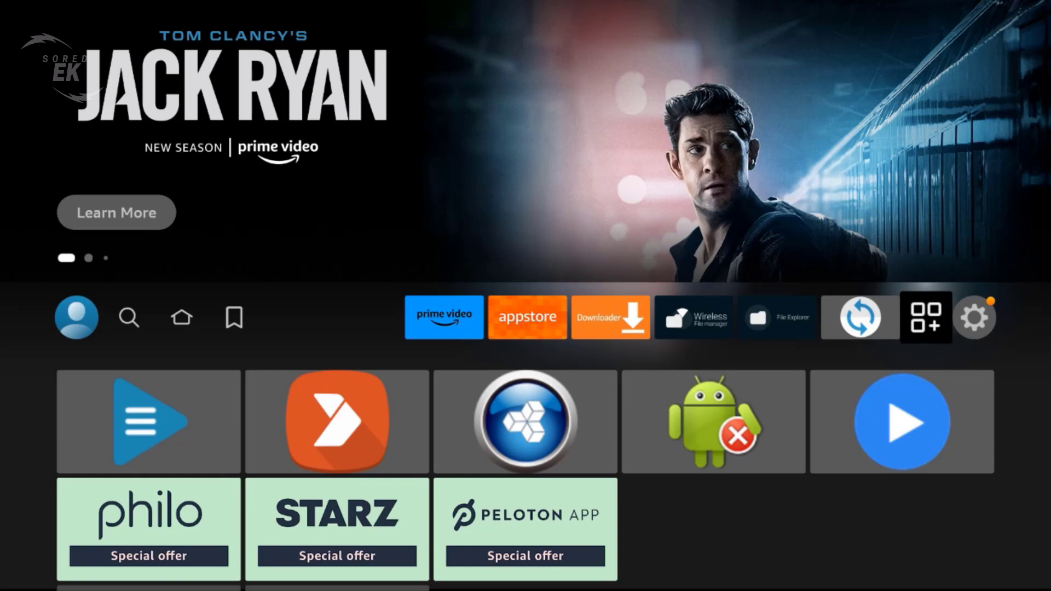
{"action": "key", "text": "Left"}
{"action": "key", "text": "Left"}
{"action": "key", "text": "Left"}
{"action": "key", "text": "Left"}
{"action": "key", "text": "Left"}
{"action": "key", "text": "Left"}
{"action": "key", "text": "Left"}
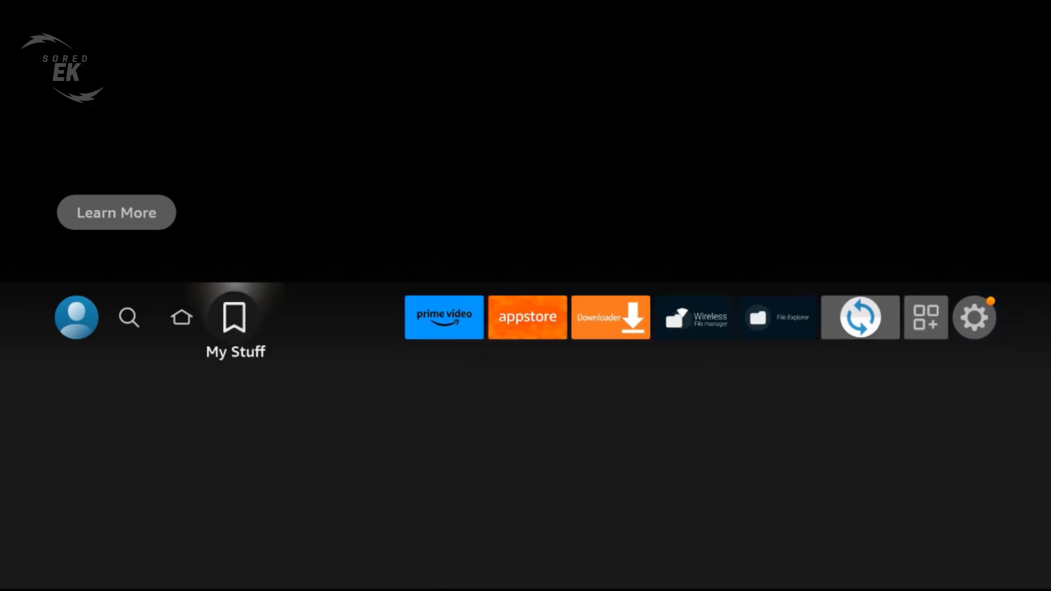
{"action": "key", "text": "Left"}
{"action": "key", "text": "Down"}
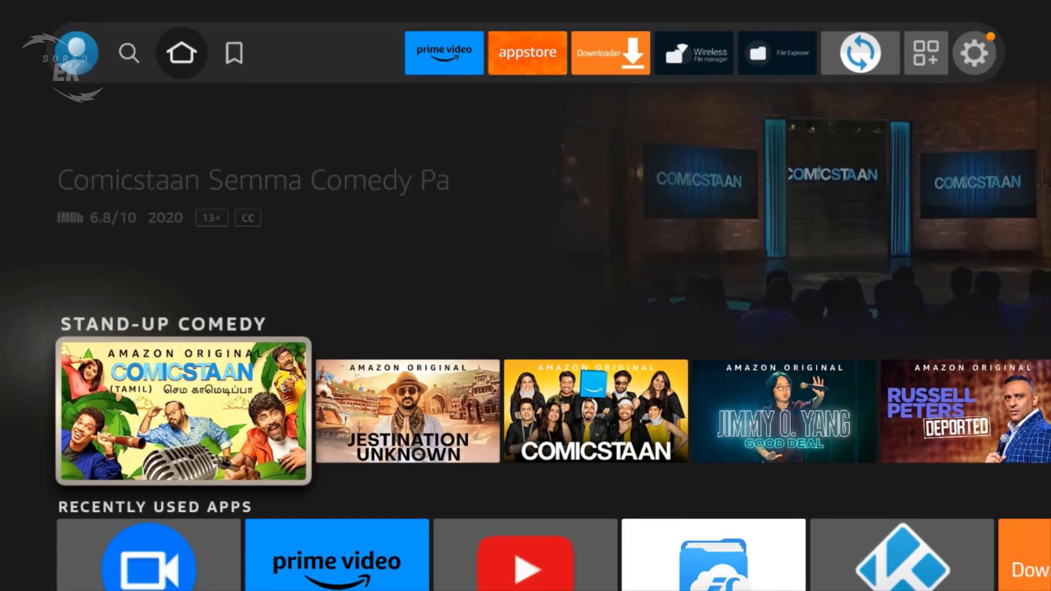
{"action": "key", "text": "Down"}
{"action": "key", "text": "Down"}
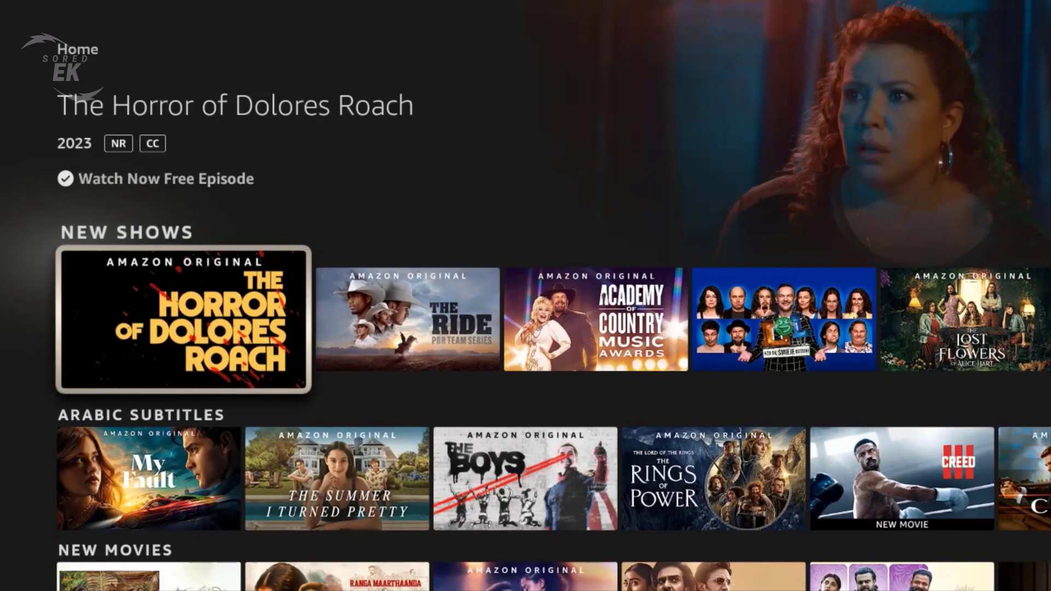
{"action": "key", "text": "Up"}
{"action": "key", "text": "Up"}
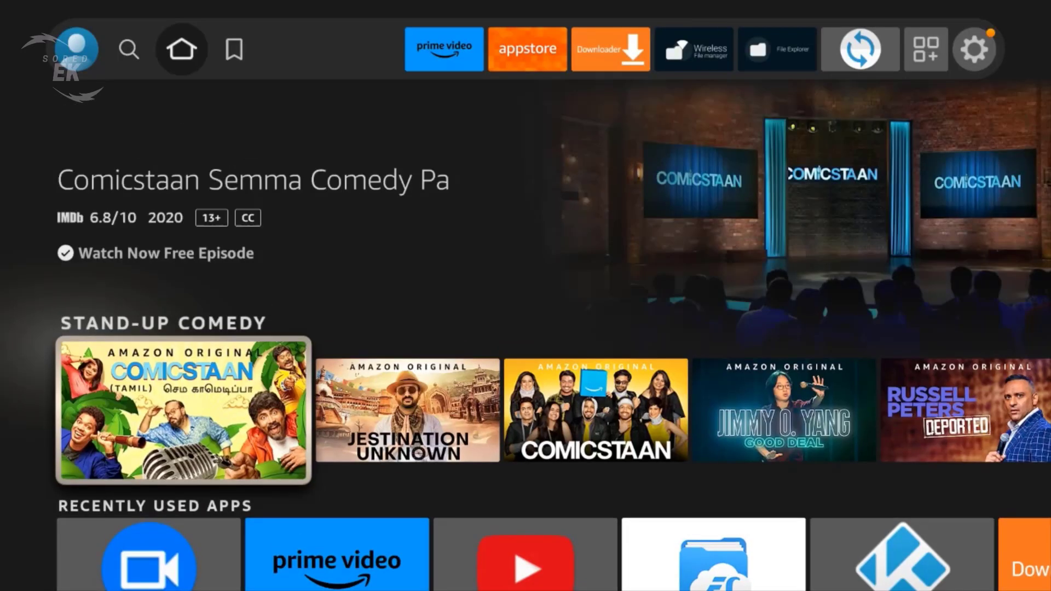
{"action": "key", "text": "Up"}
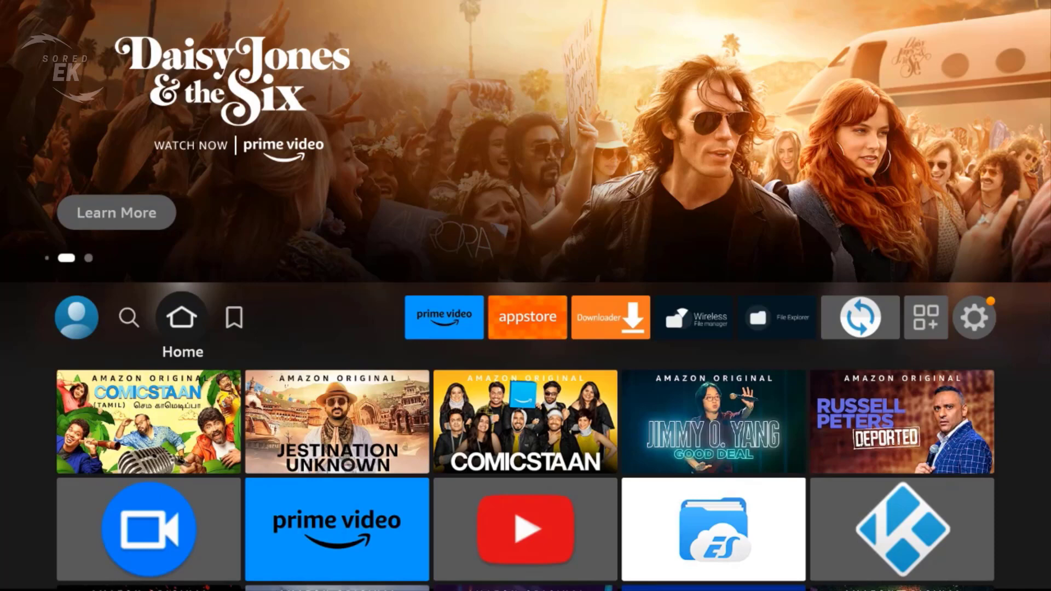
Restart the Fire TV Stick 4K from Settings > My Fire TV > Restart
{"action": "key", "text": "Left"}
{"action": "key", "text": "Left"}
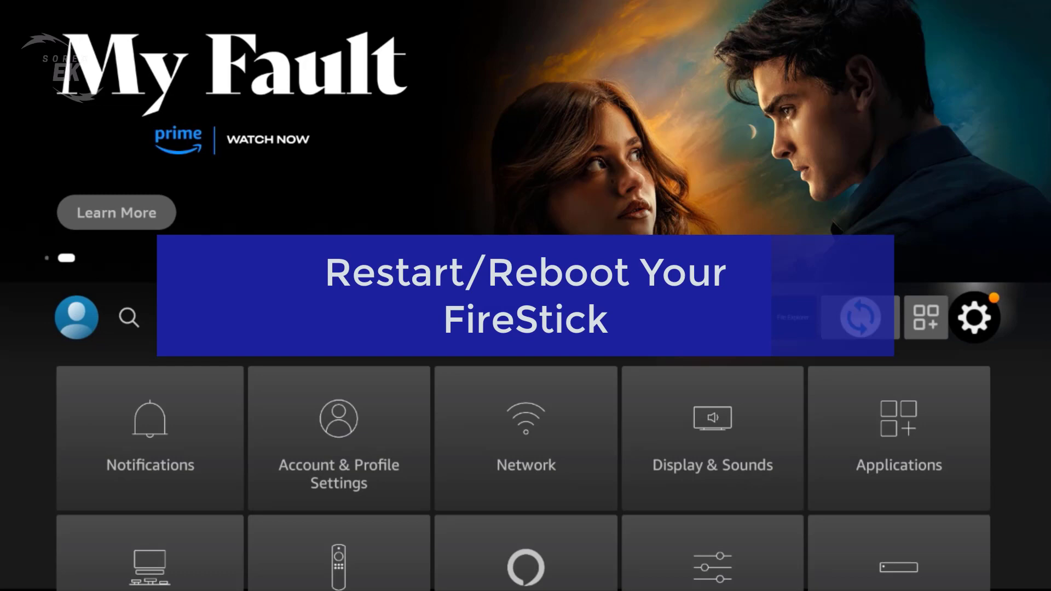
{"action": "key", "text": "Down"}
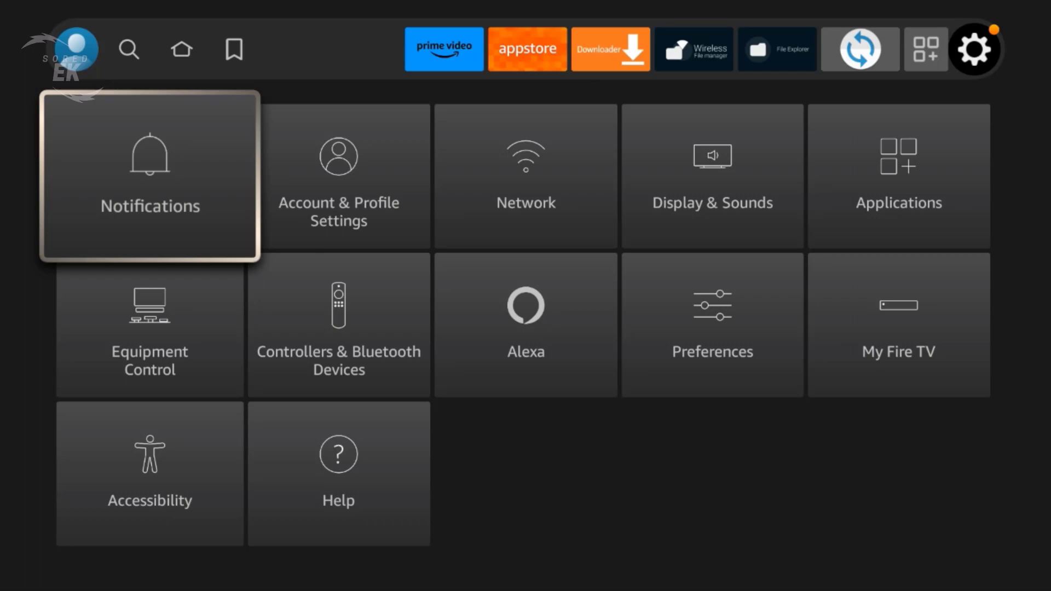
{"action": "key", "text": "Right"}
{"action": "key", "text": "Right"}
{"action": "key", "text": "Right"}
{"action": "key", "text": "Right"}
{"action": "key", "text": "Down"}
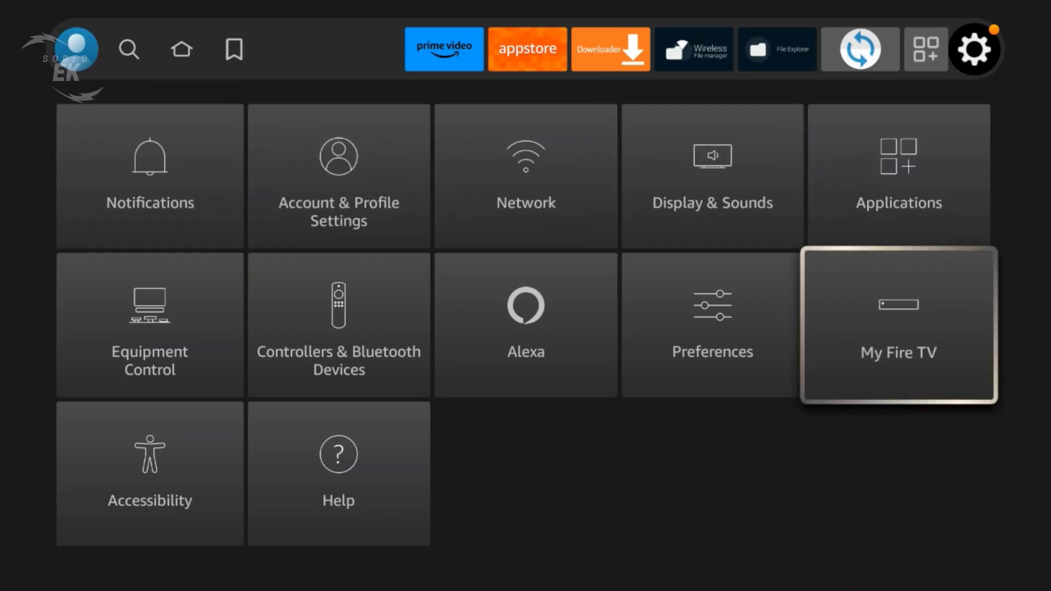
{"action": "key", "text": "Return"}
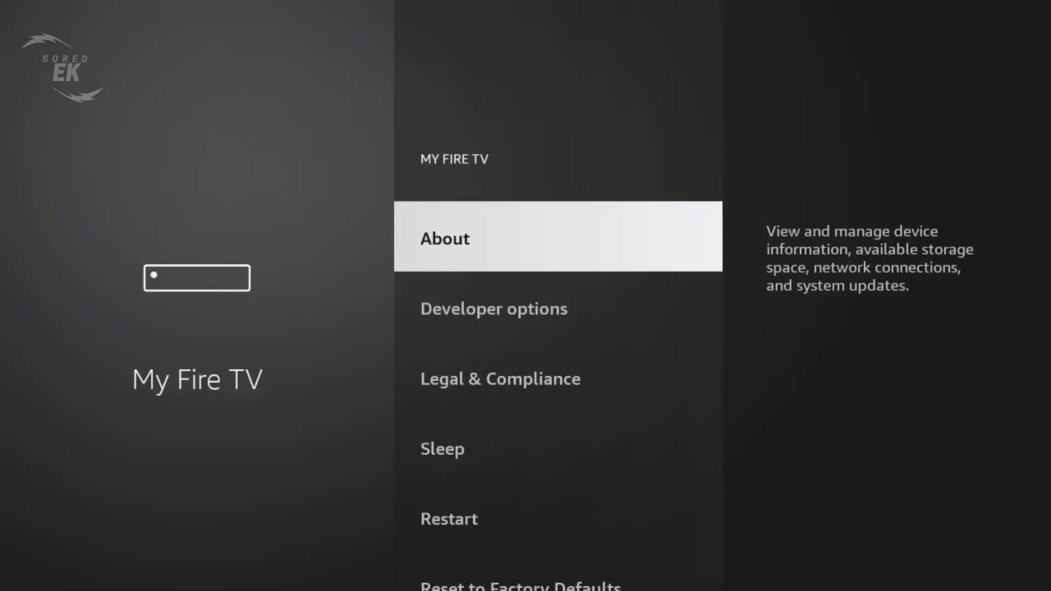
{"action": "key", "text": "Down"}
{"action": "key", "text": "Down"}
{"action": "key", "text": "Down"}
{"action": "key", "text": "Down"}
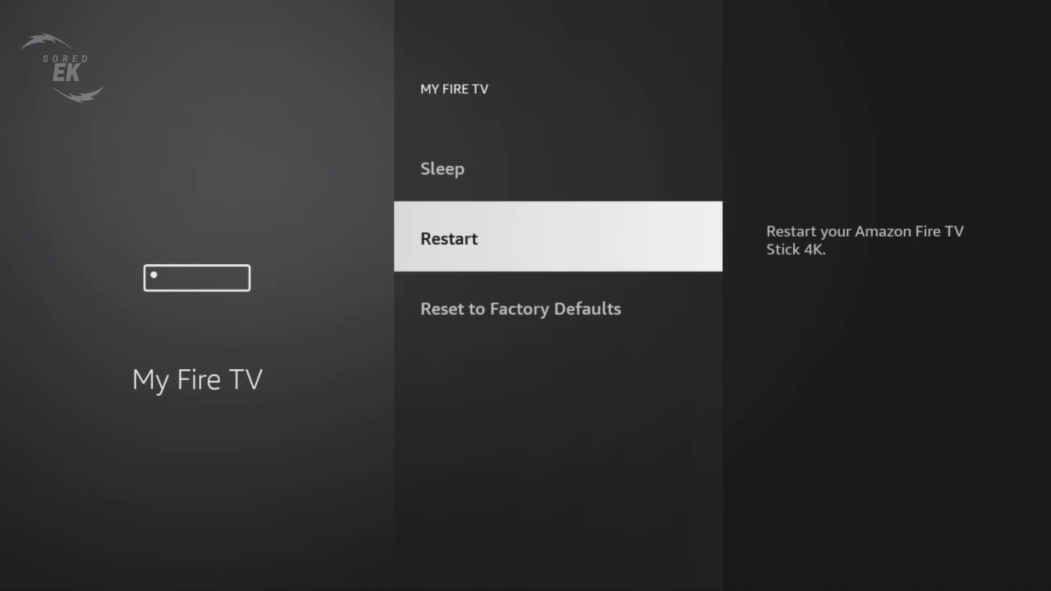
{"action": "key", "text": "Return"}
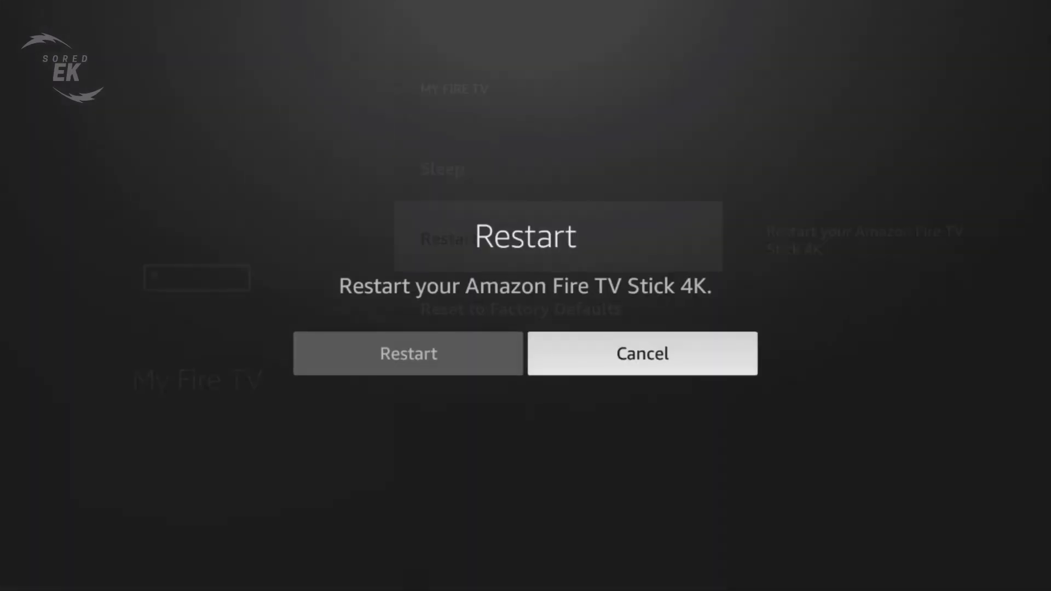
{"action": "key", "text": "Left"}
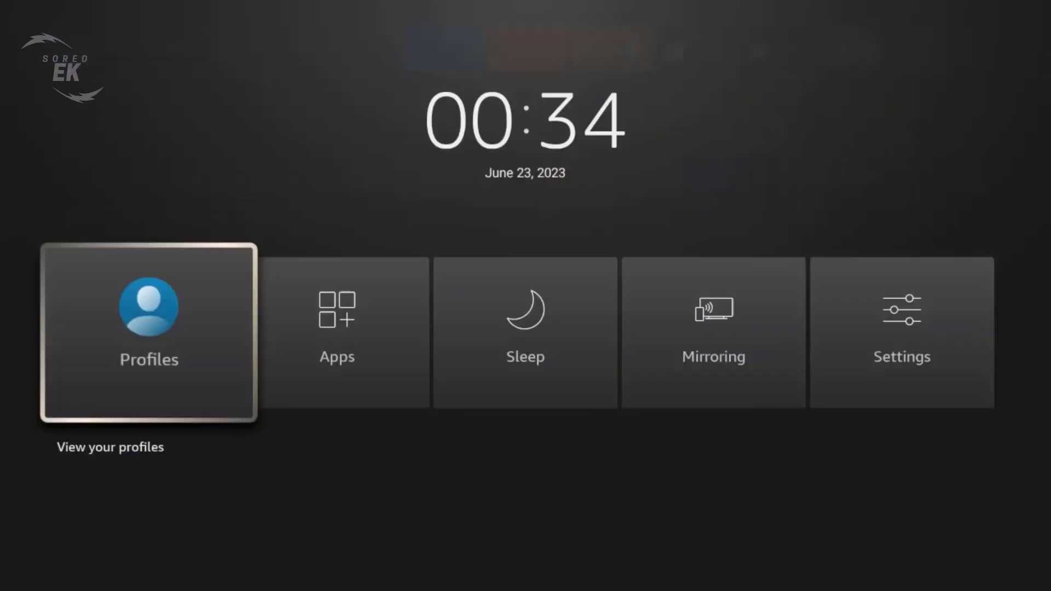
Open Settings > Applications > Manage Installed Applications and scroll down the app list
{"action": "key", "text": "Right"}
{"action": "key", "text": "Right"}
{"action": "key", "text": "Right"}
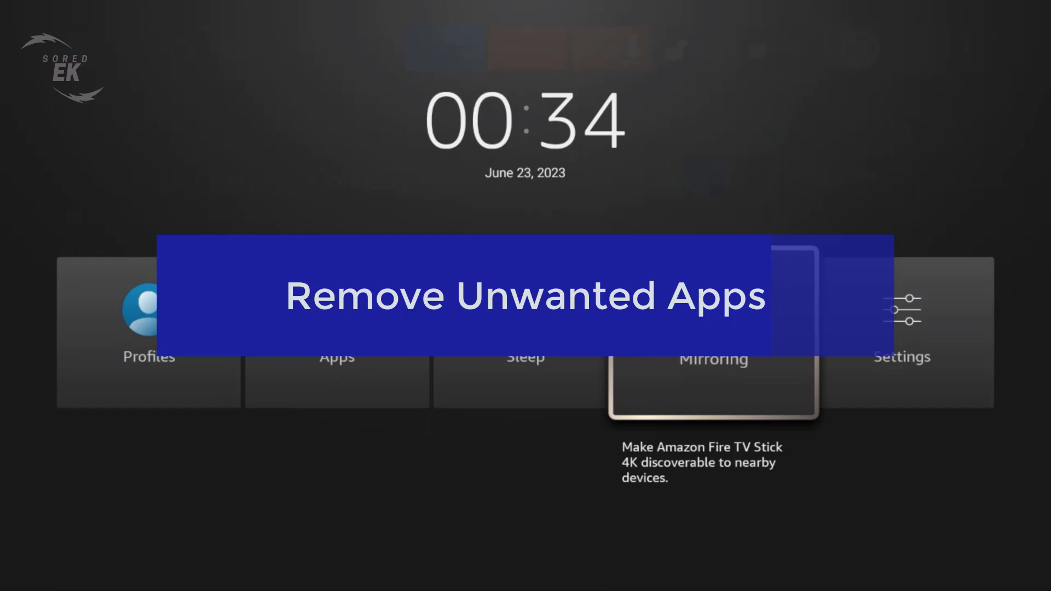
{"action": "key", "text": "Right"}
{"action": "key", "text": "Return"}
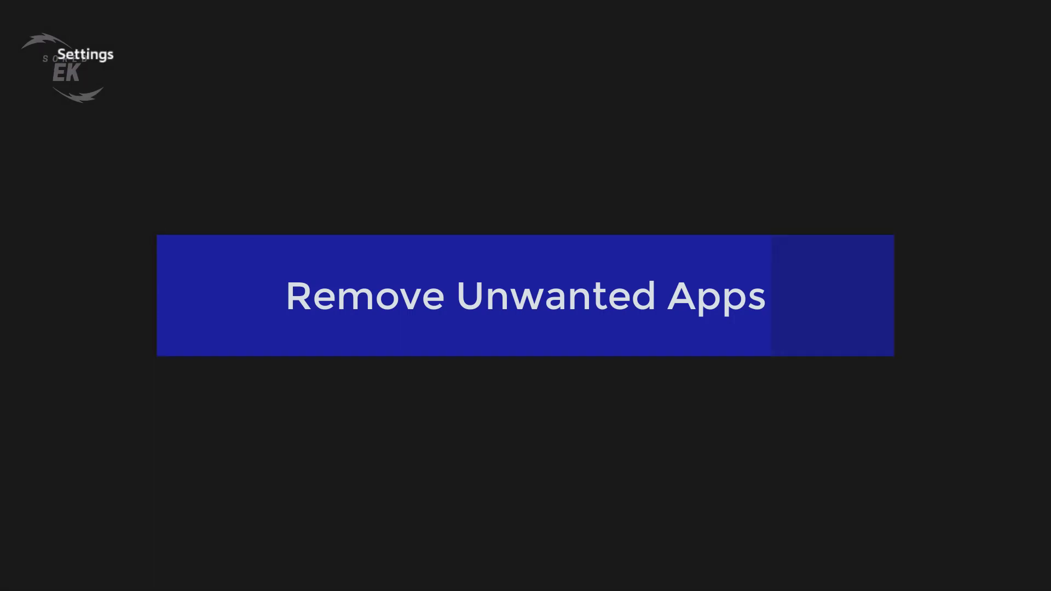
{"action": "key", "text": "Right"}
{"action": "key", "text": "Right"}
{"action": "key", "text": "Right"}
{"action": "key", "text": "Right"}
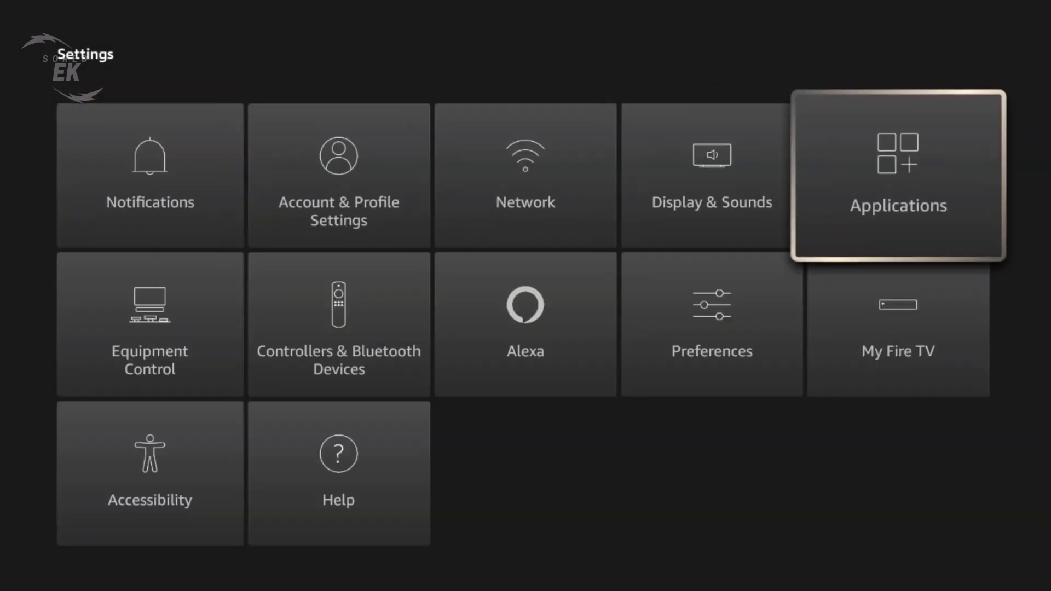
{"action": "key", "text": "Return"}
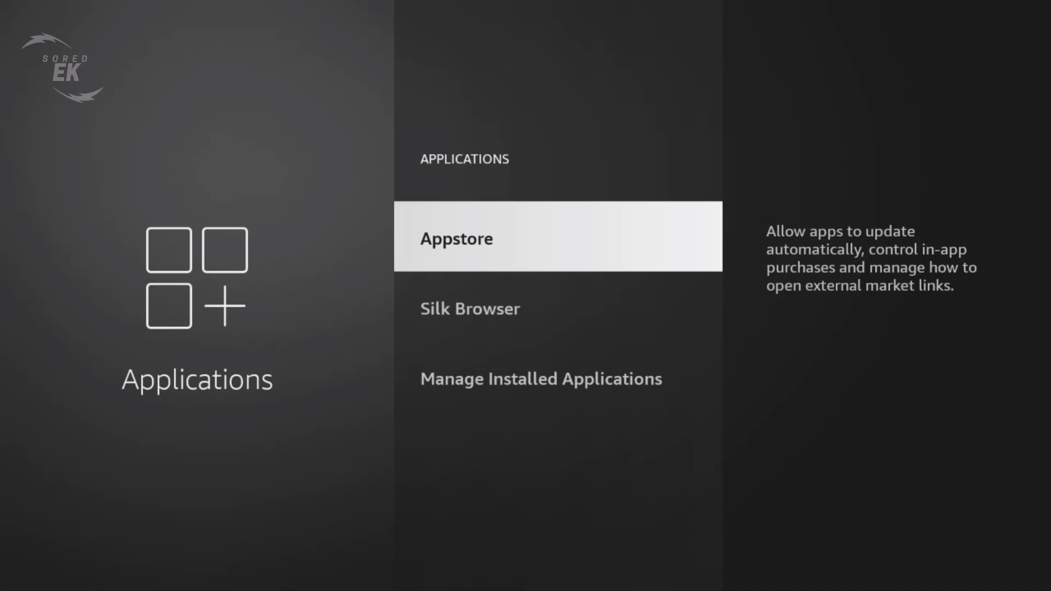
{"action": "key", "text": "Down"}
{"action": "key", "text": "Down"}
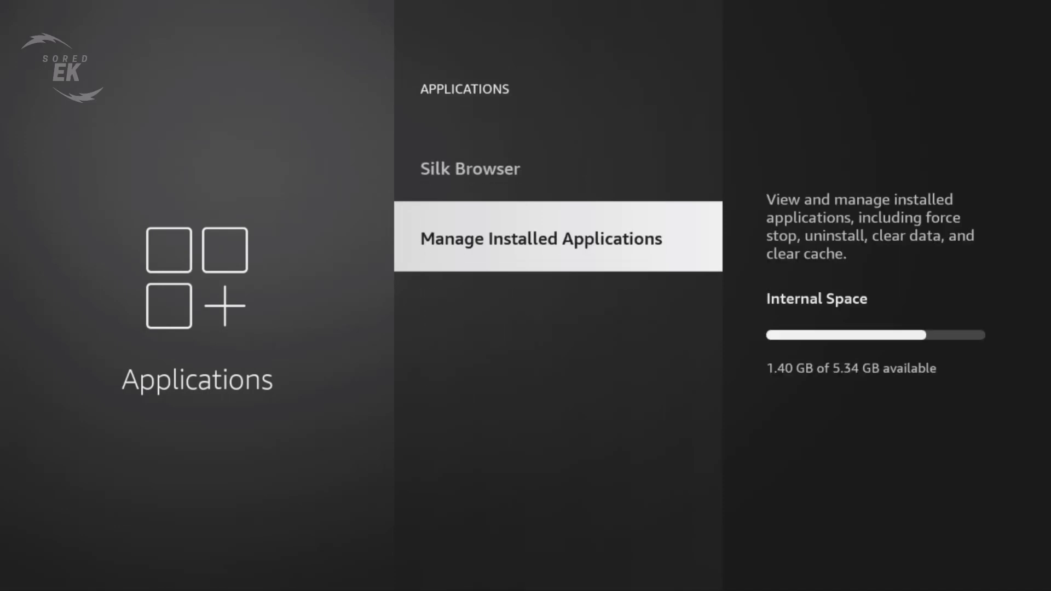
{"action": "key", "text": "Return"}
{"action": "key", "text": "Down"}
{"action": "key", "text": "Down"}
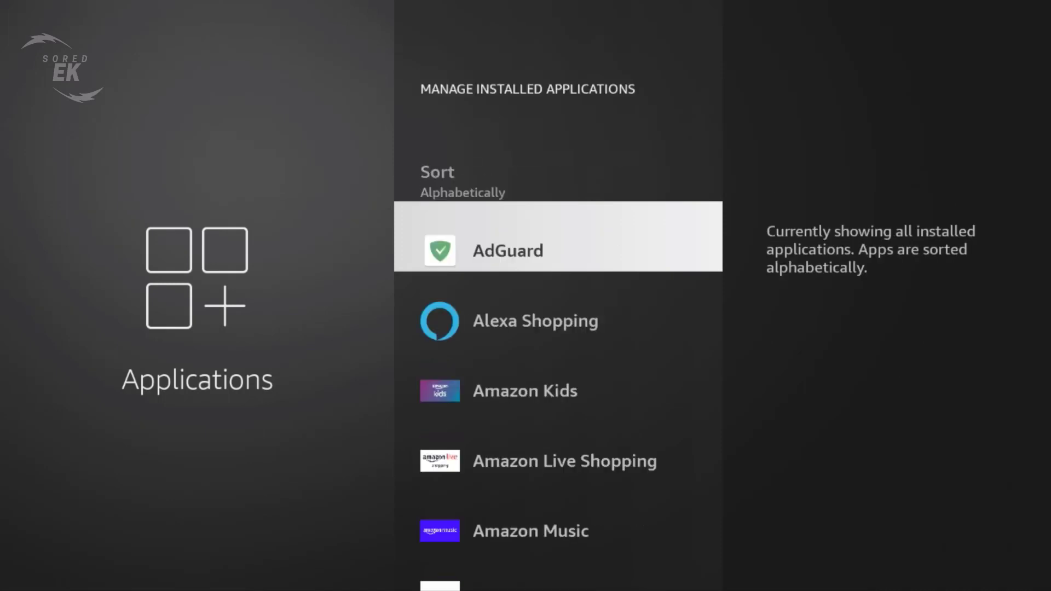
{"action": "key", "text": "Down"}
{"action": "key", "text": "Down"}
{"action": "key", "text": "Down"}
{"action": "key", "text": "Down"}
{"action": "key", "text": "Down"}
{"action": "key", "text": "Down"}
{"action": "key", "text": "Down"}
{"action": "key", "text": "Down"}
{"action": "key", "text": "Down"}
{"action": "key", "text": "Down"}
{"action": "key", "text": "Down"}
{"action": "key", "text": "Down"}
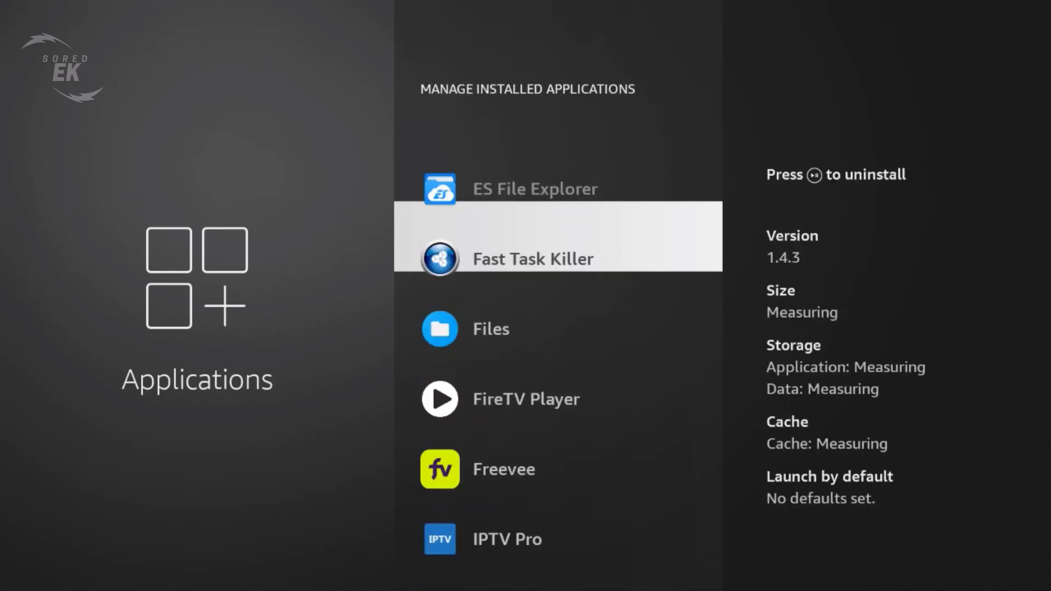
{"action": "key", "text": "Down"}
{"action": "key", "text": "Down"}
{"action": "key", "text": "Down"}
{"action": "key", "text": "Down"}
{"action": "key", "text": "Down"}
{"action": "key", "text": "Down"}
{"action": "key", "text": "Down"}
{"action": "key", "text": "Down"}
{"action": "key", "text": "Down"}
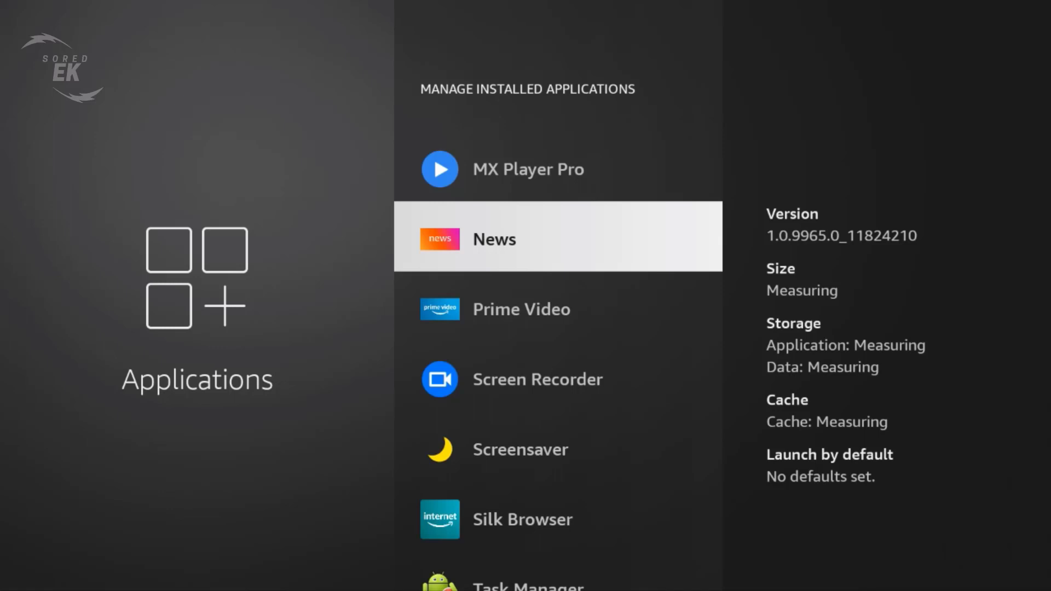
{"action": "key", "text": "Down"}
{"action": "key", "text": "Down"}
{"action": "key", "text": "Down"}
{"action": "key", "text": "Down"}
{"action": "key", "text": "Down"}
{"action": "key", "text": "Down"}
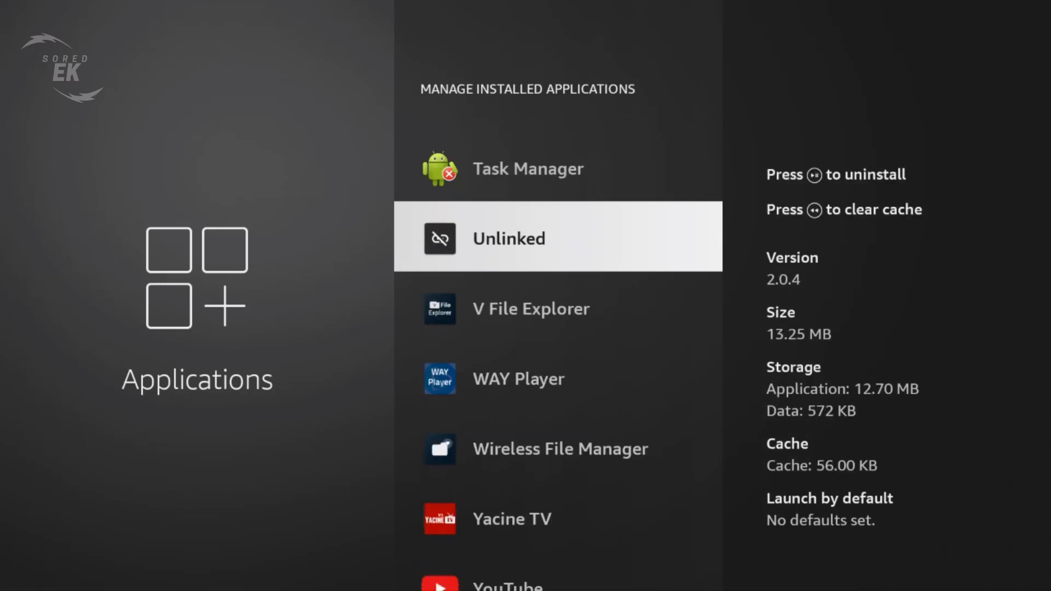
Uninstall the Unlinked app and back out to the Settings grid
{"action": "key", "text": "Return"}
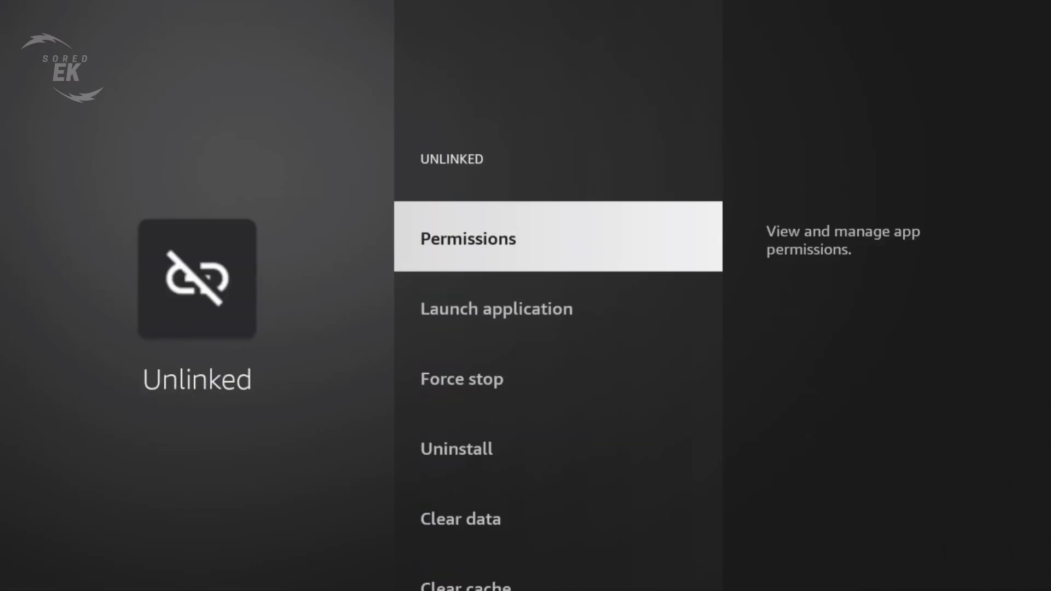
{"action": "key", "text": "Down"}
{"action": "key", "text": "Down"}
{"action": "key", "text": "Down"}
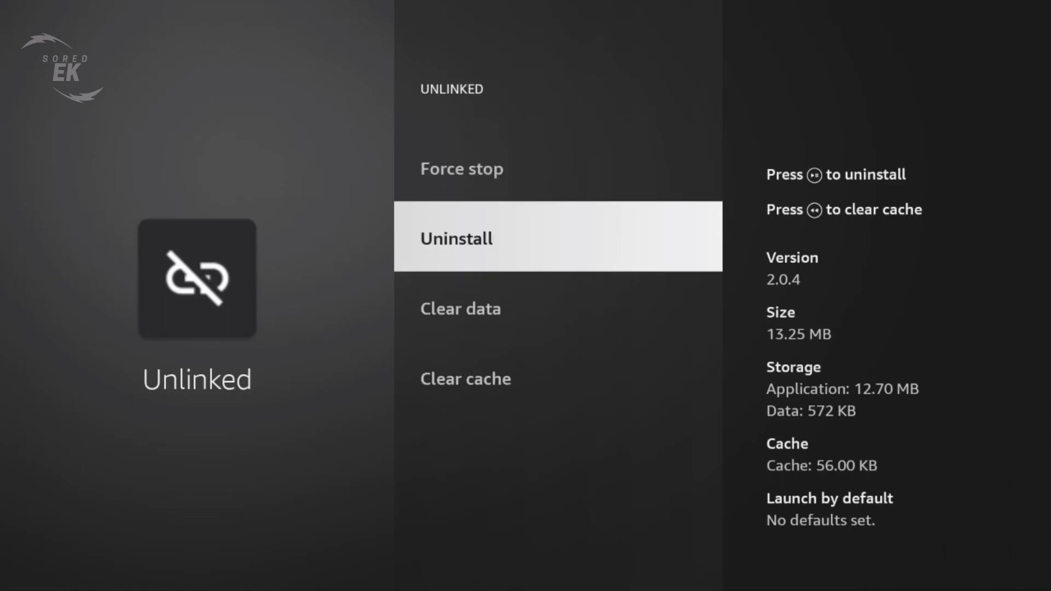
{"action": "key", "text": "Return"}
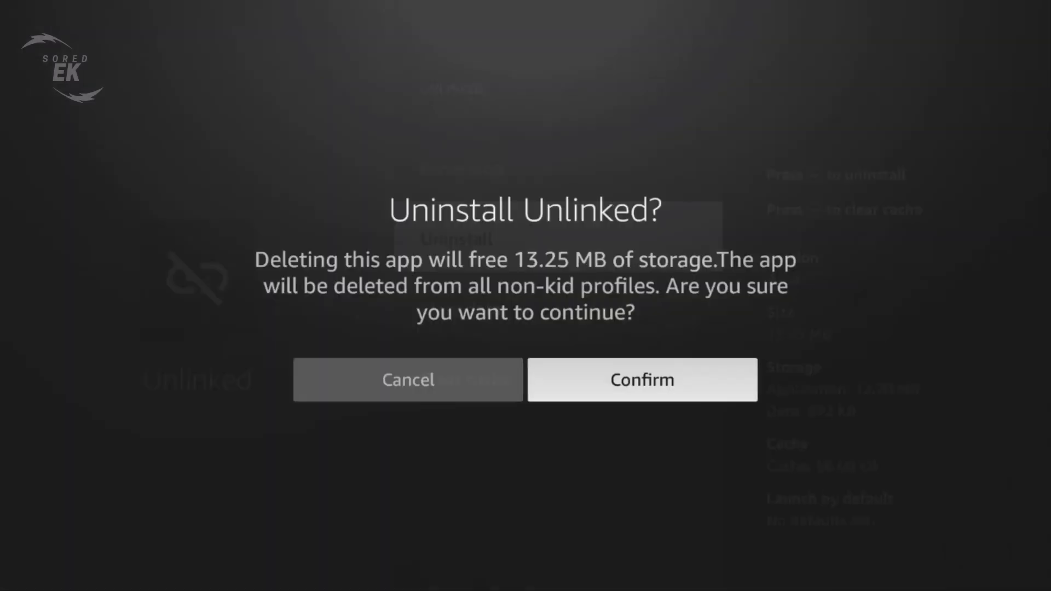
{"action": "key", "text": "Return"}
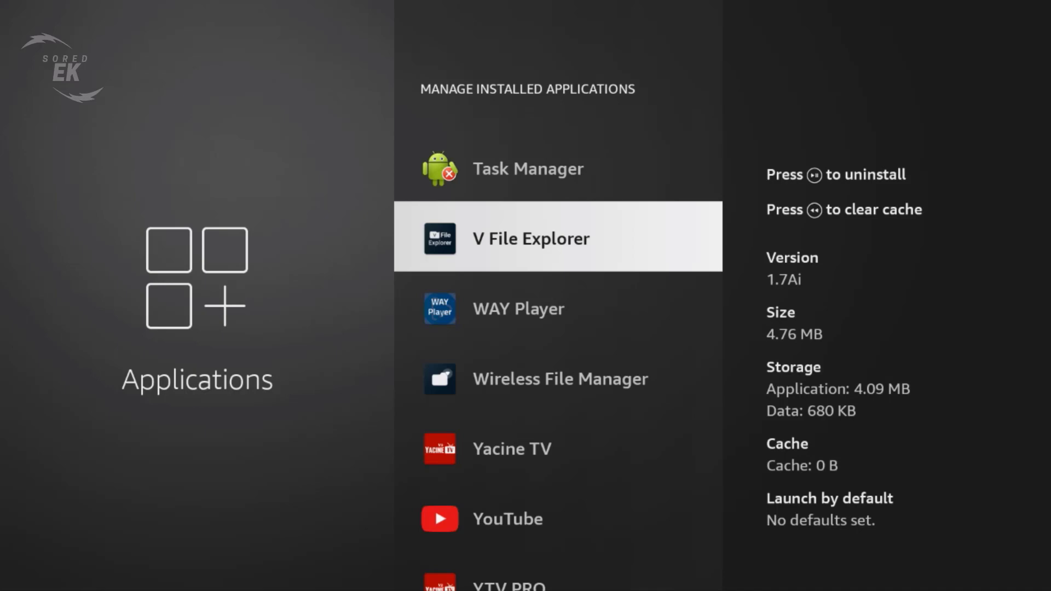
{"action": "key", "text": "Escape"}
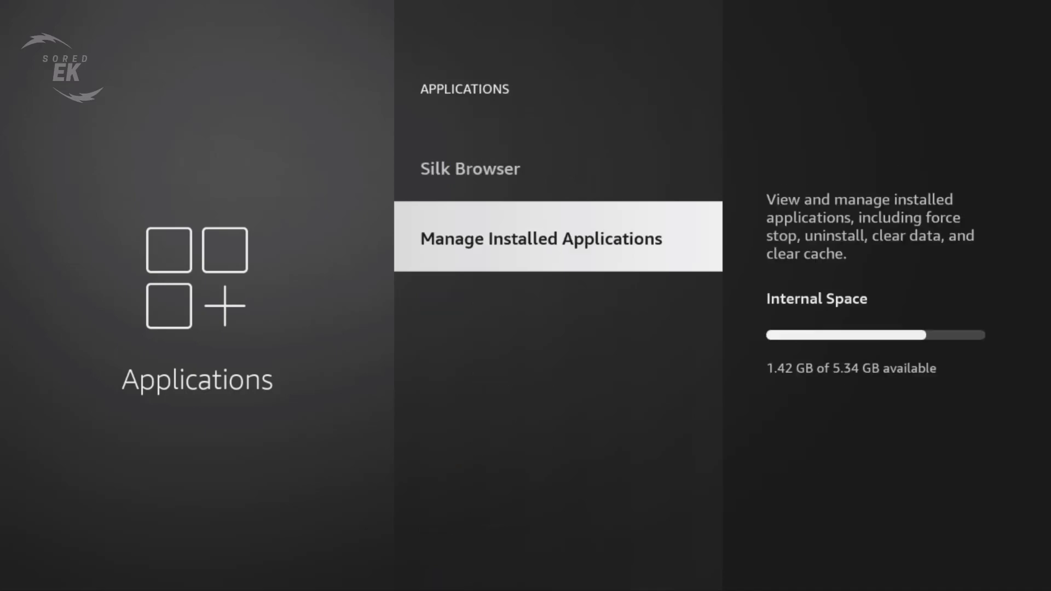
{"action": "key", "text": "Escape"}
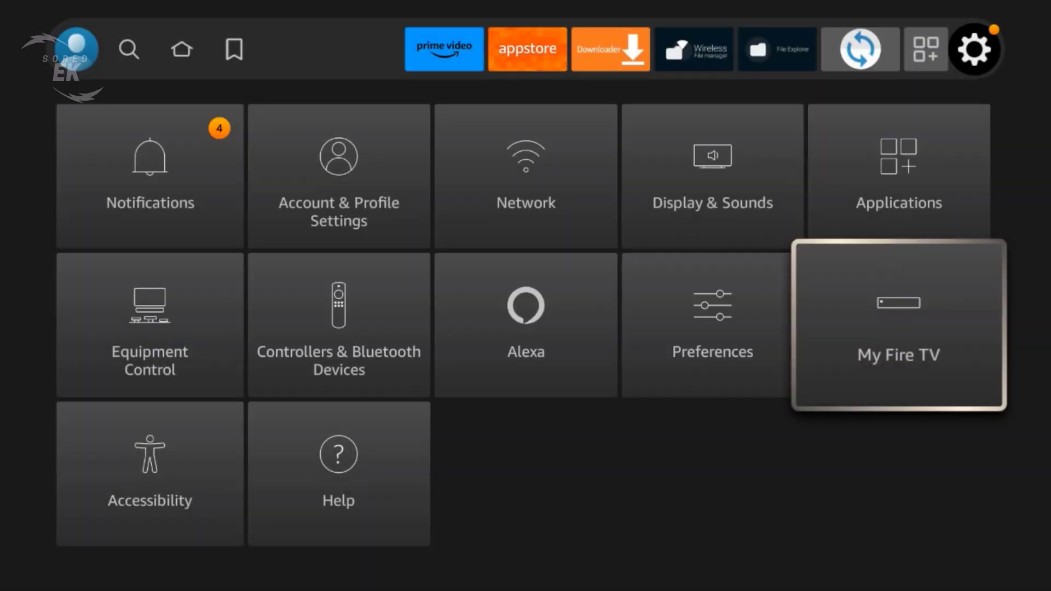
Open the Amazon Kids page under Applications > Manage Installed Applications
{"action": "key", "text": "Up"}
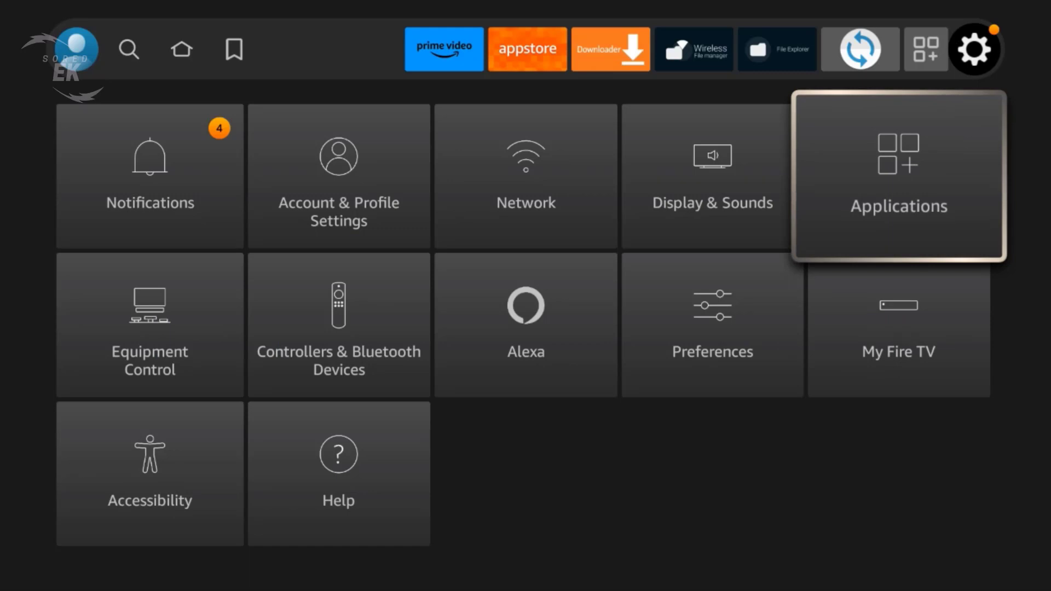
{"action": "key", "text": "Return"}
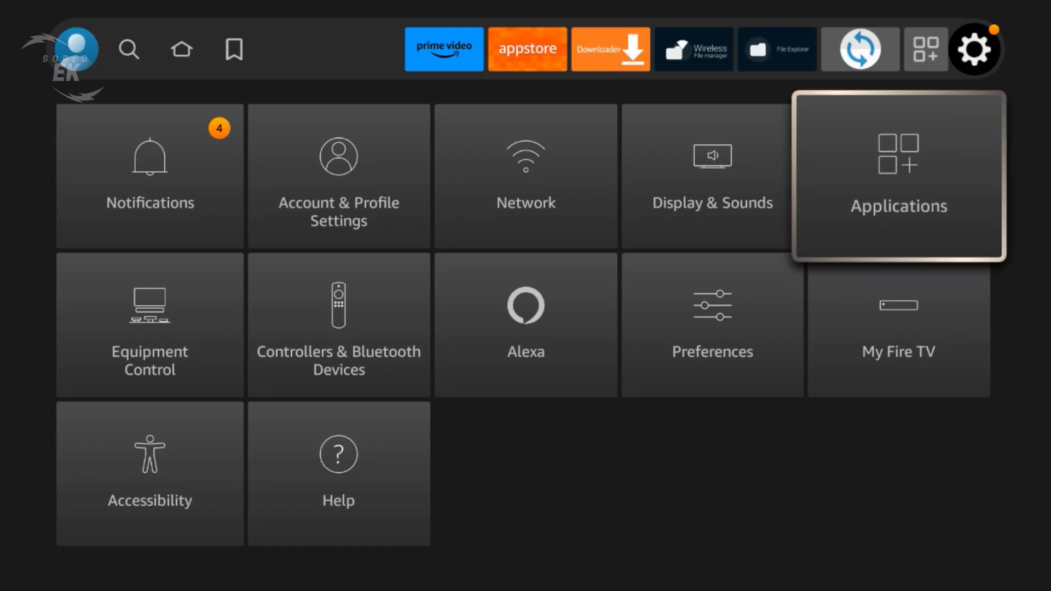
{"action": "key", "text": "Down"}
{"action": "key", "text": "Down"}
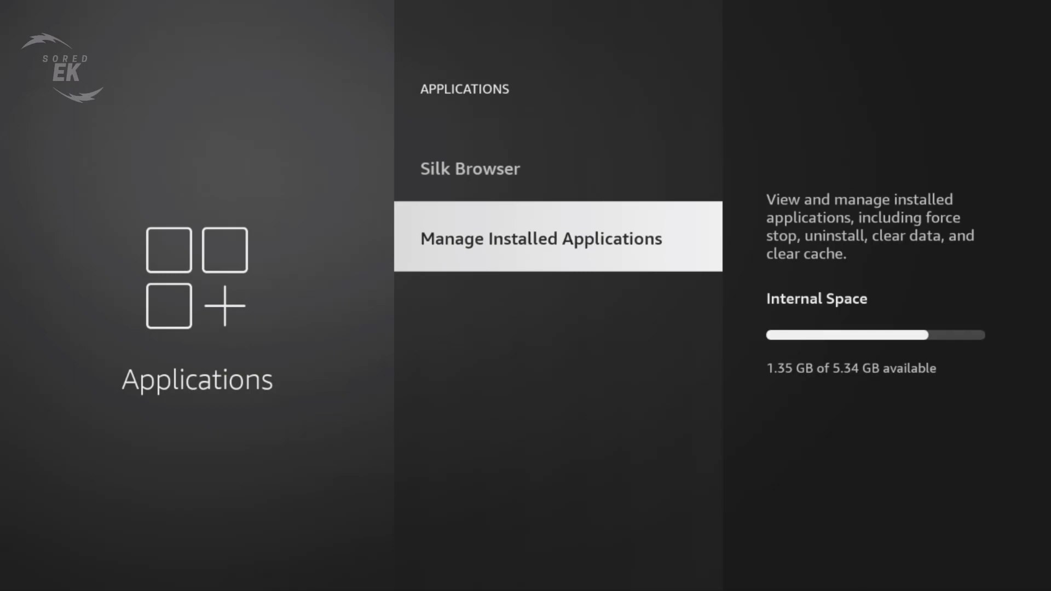
{"action": "key", "text": "Return"}
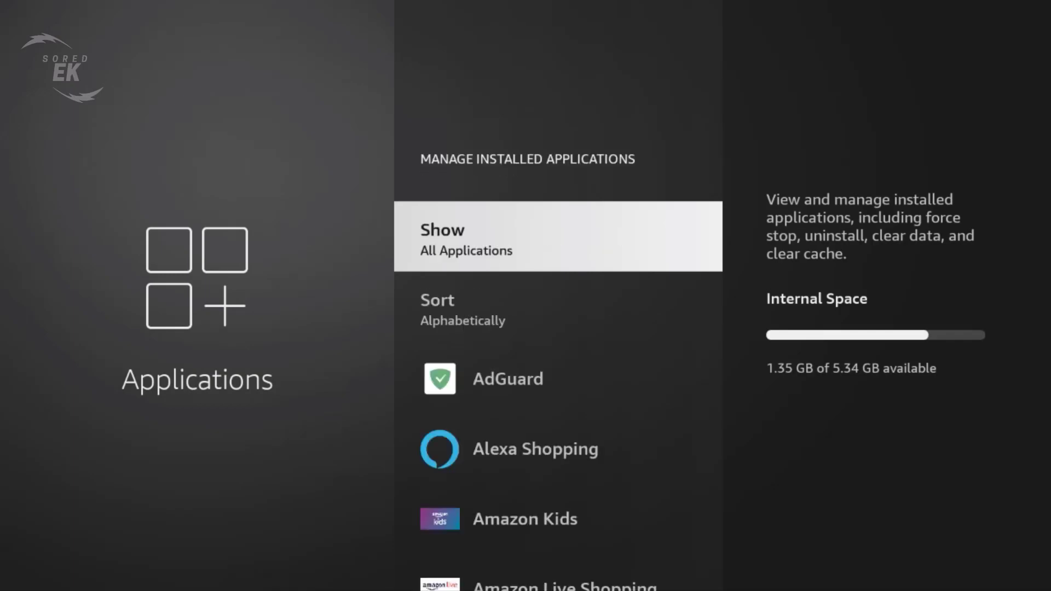
{"action": "key", "text": "Down"}
{"action": "key", "text": "Down"}
{"action": "key", "text": "Down"}
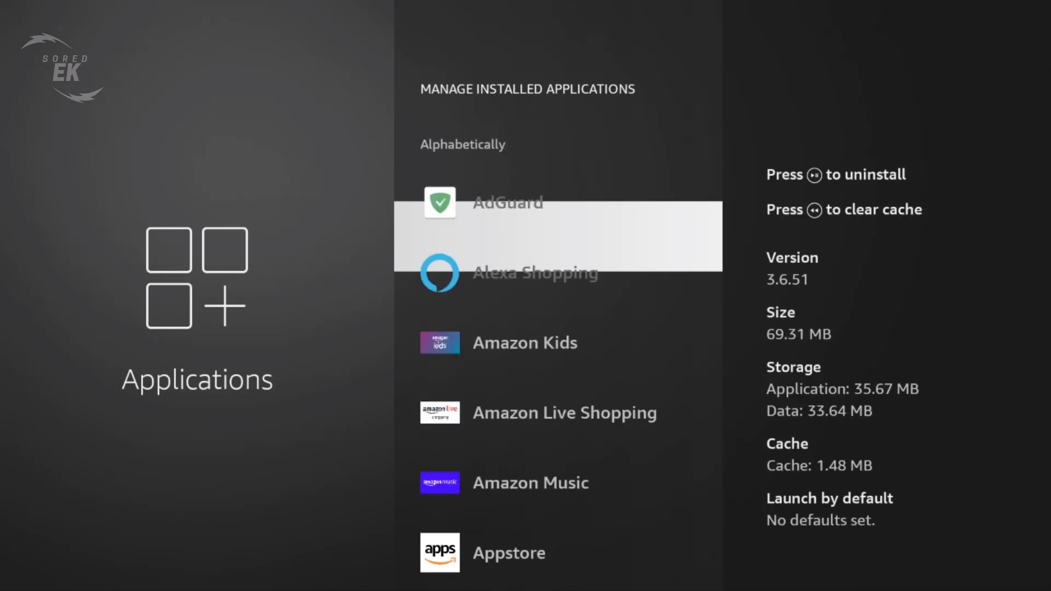
{"action": "key", "text": "Down"}
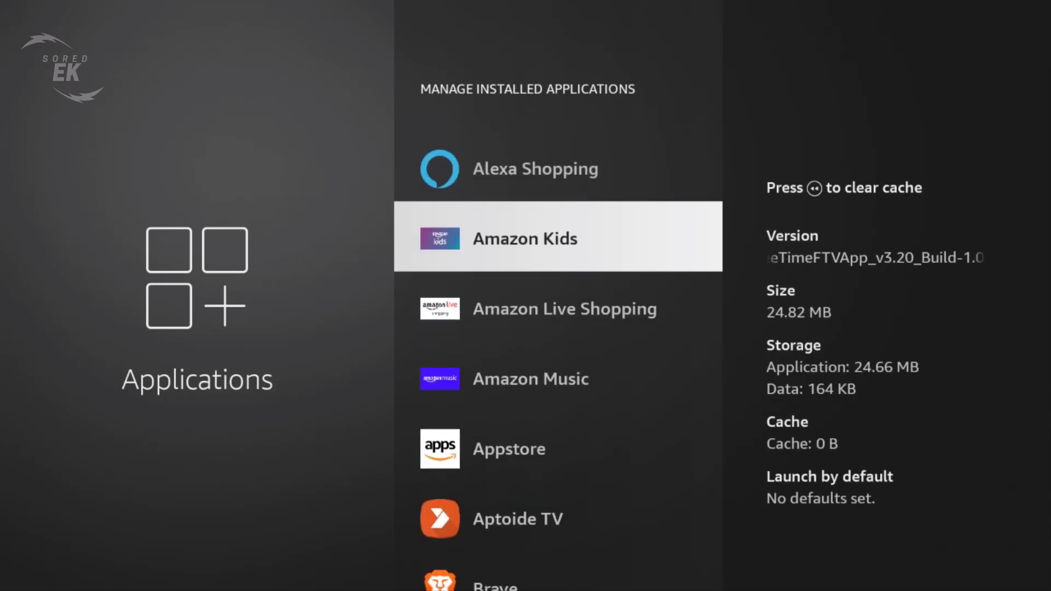
{"action": "key", "text": "Return"}
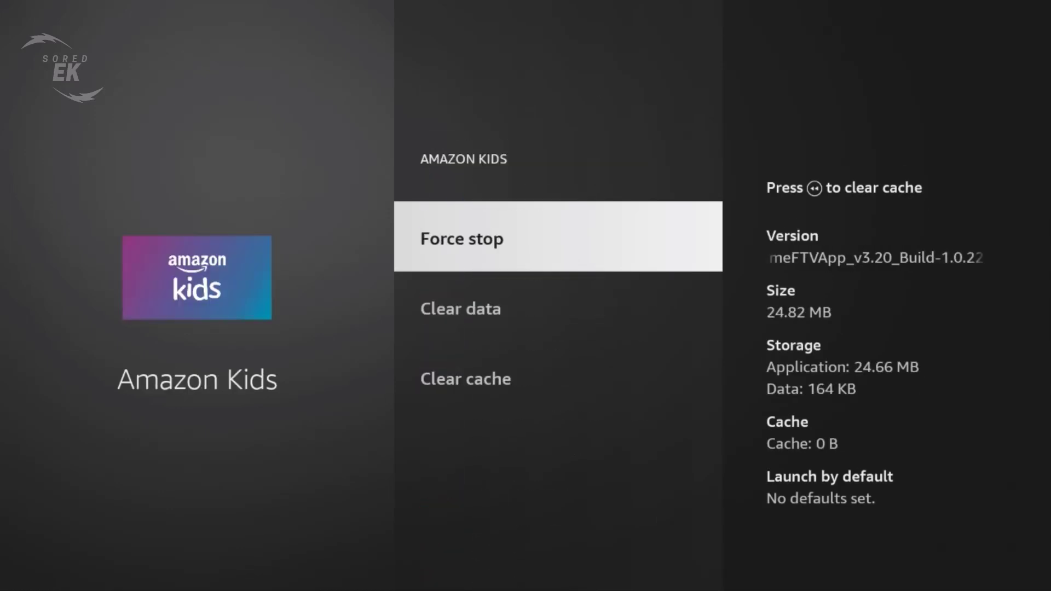
Clear the Amazon Kids app cache
{"action": "key", "text": "Down"}
{"action": "key", "text": "Down"}
{"action": "key", "text": "Up"}
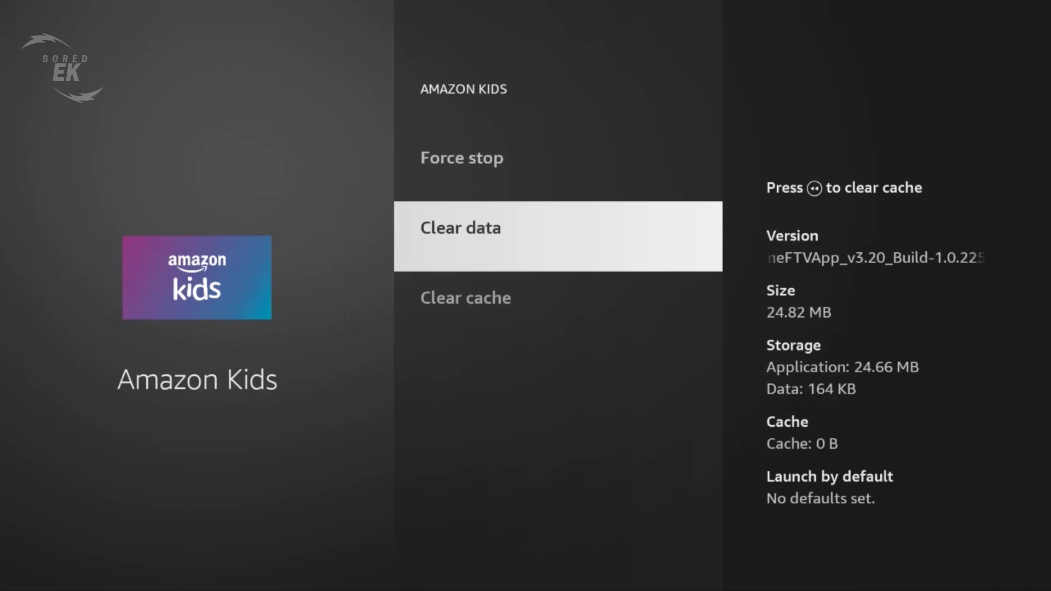
{"action": "key", "text": "Down"}
{"action": "key", "text": "Return"}
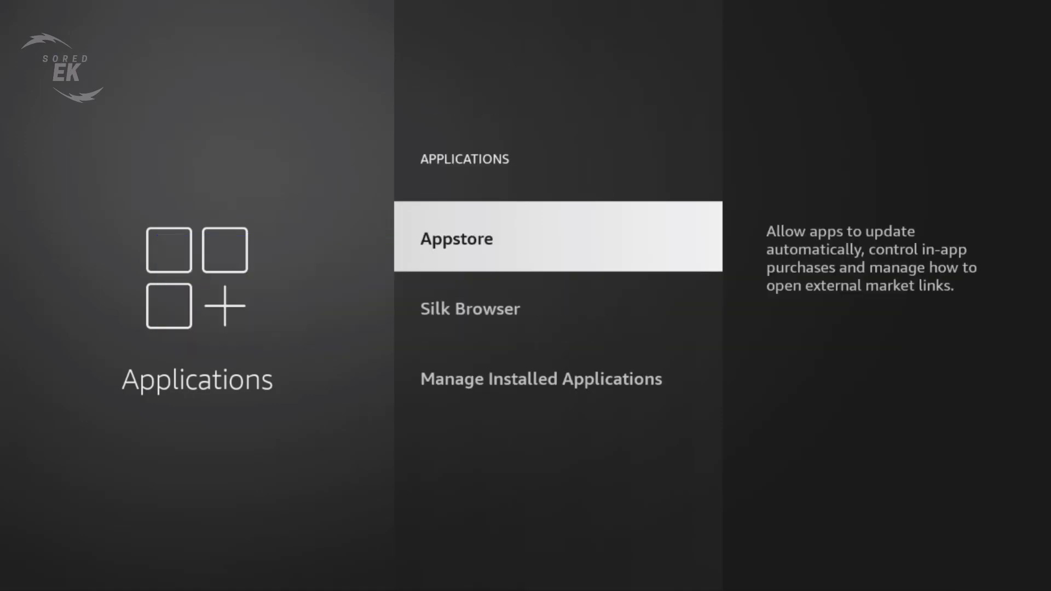
Set Appstore Automatic Updates to OFF, then return to the Applications menu
{"action": "key", "text": "Return"}
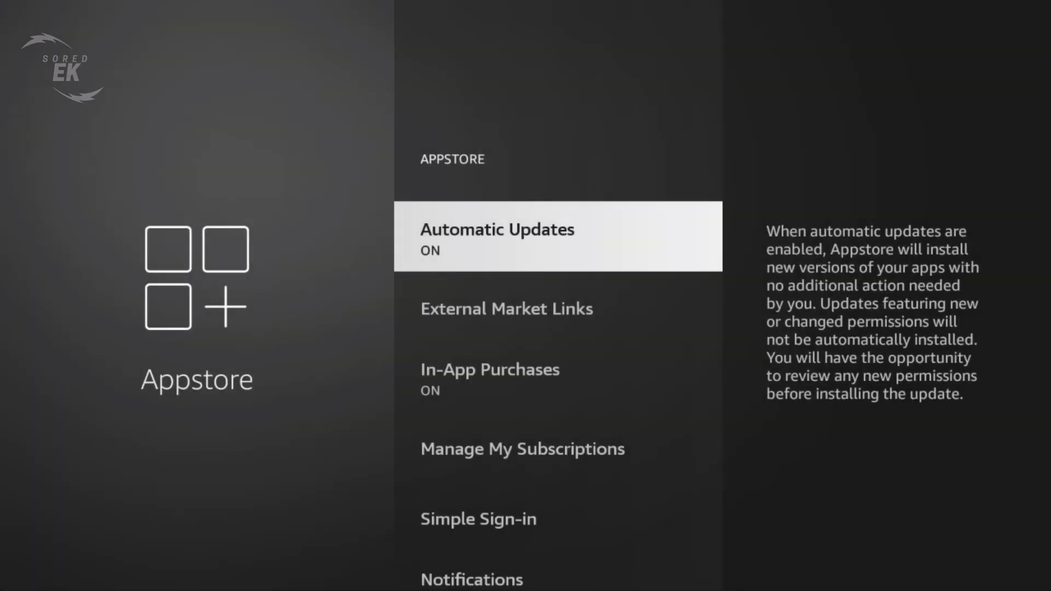
{"action": "key", "text": "Down"}
{"action": "key", "text": "Up"}
{"action": "key", "text": "Return"}
{"action": "key", "text": "Down"}
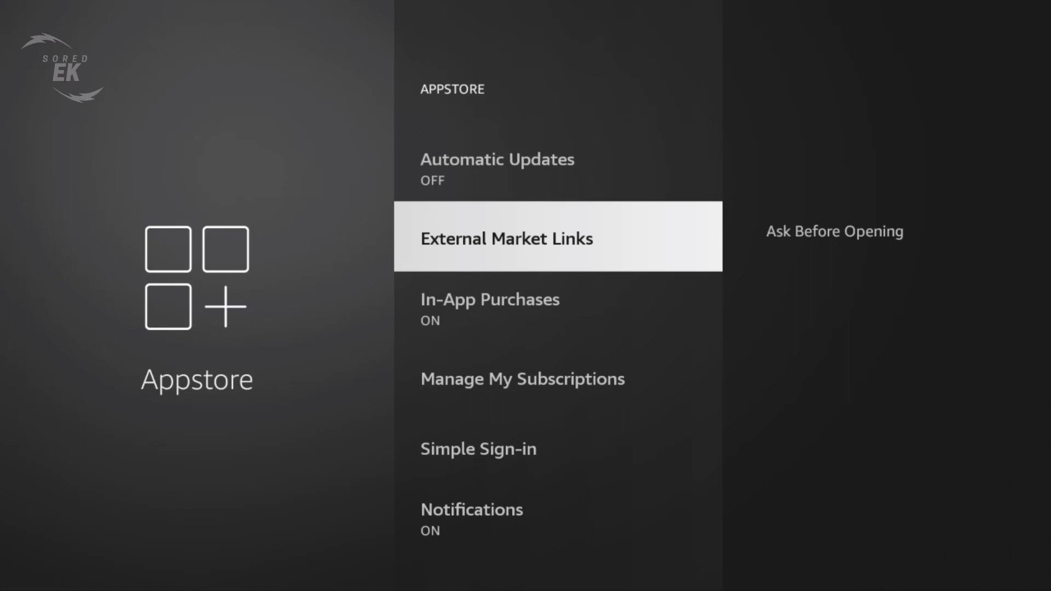
{"action": "key", "text": "Down"}
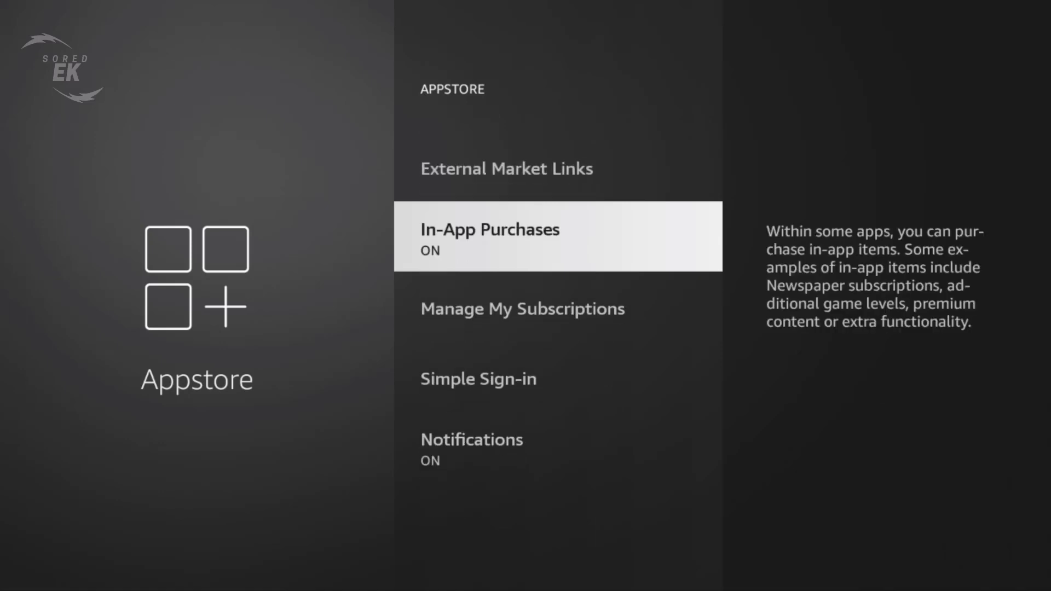
{"action": "key", "text": "Up"}
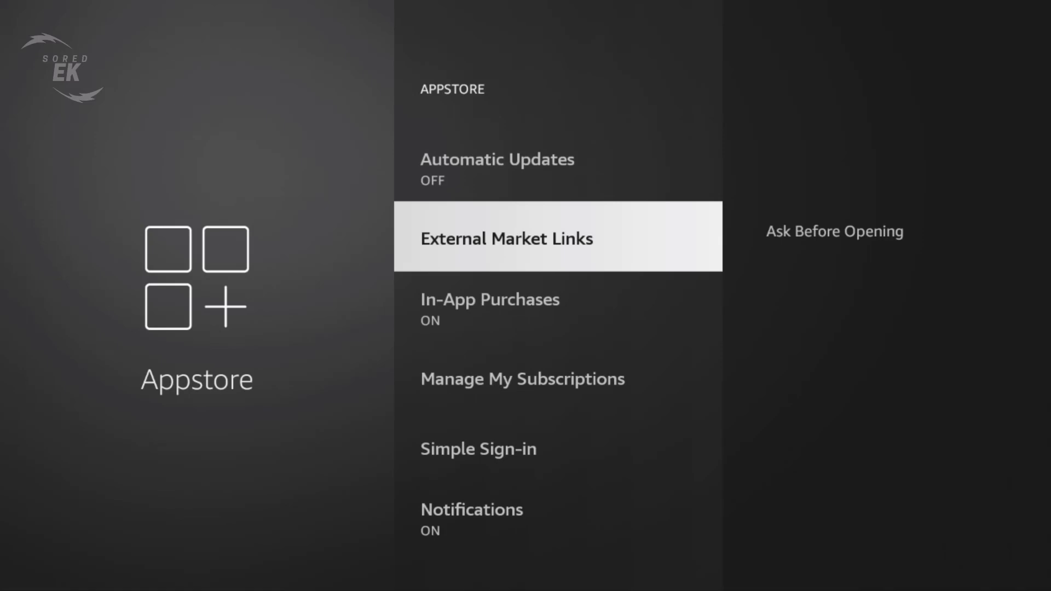
{"action": "key", "text": "Up"}
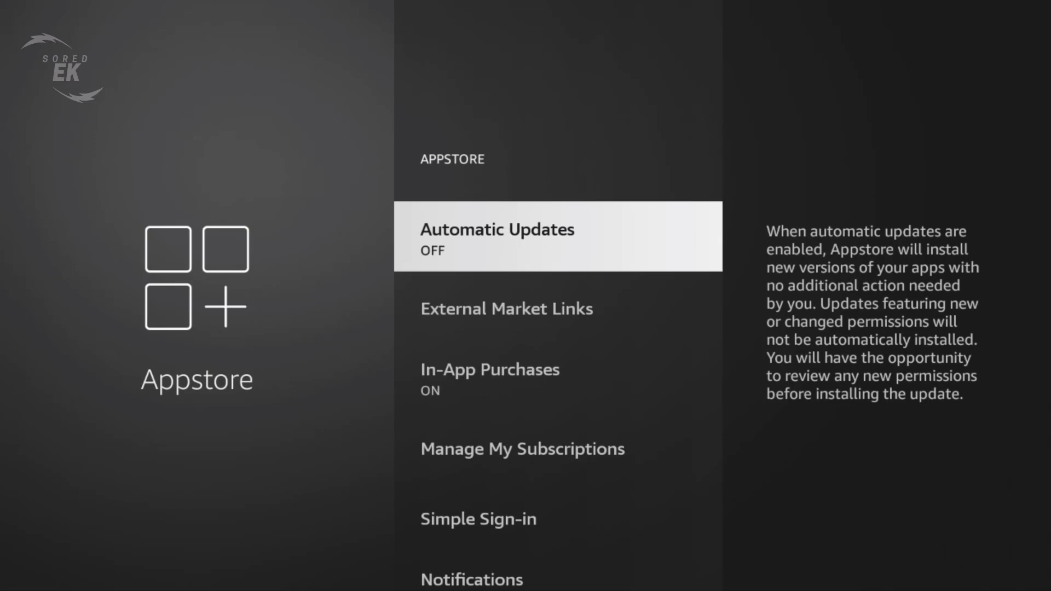
{"action": "key", "text": "Escape"}
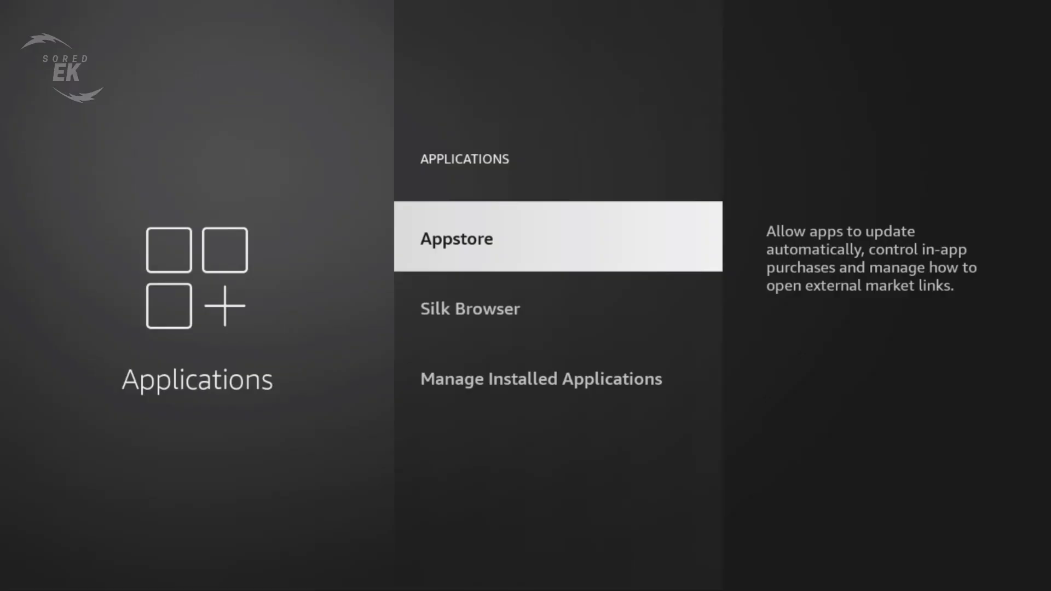
Go to Settings > Preferences > Privacy Settings
{"action": "key", "text": "Escape"}
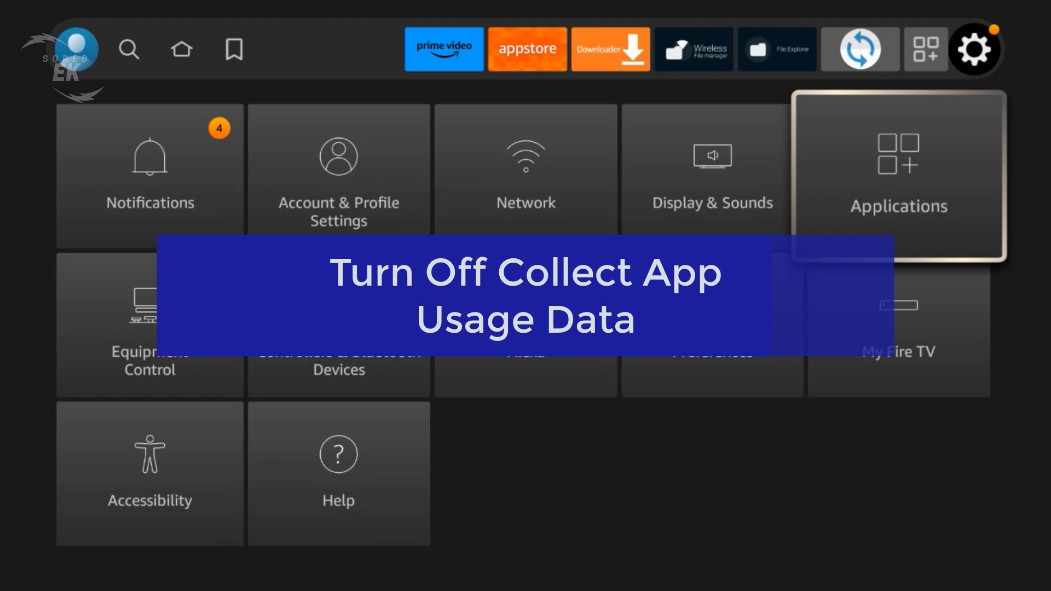
{"action": "key", "text": "Down"}
{"action": "key", "text": "Left"}
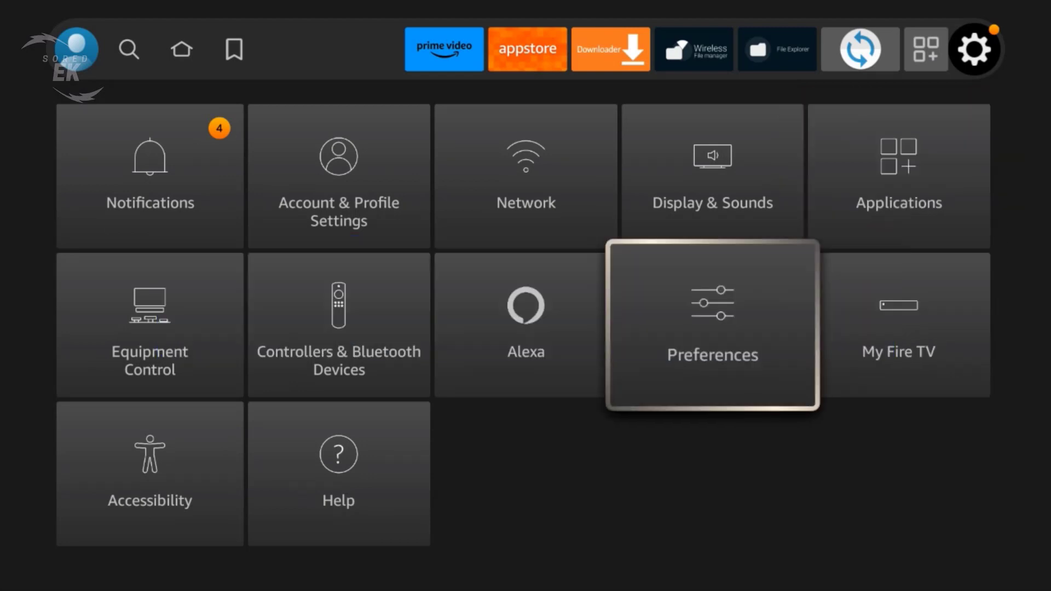
{"action": "key", "text": "Return"}
{"action": "key", "text": "Down"}
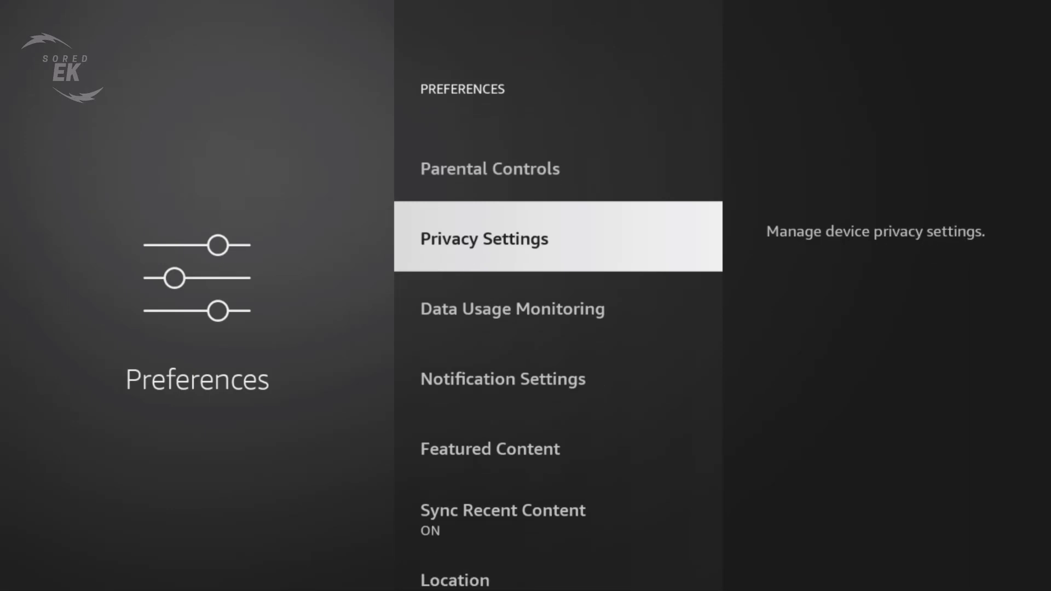
{"action": "key", "text": "Return"}
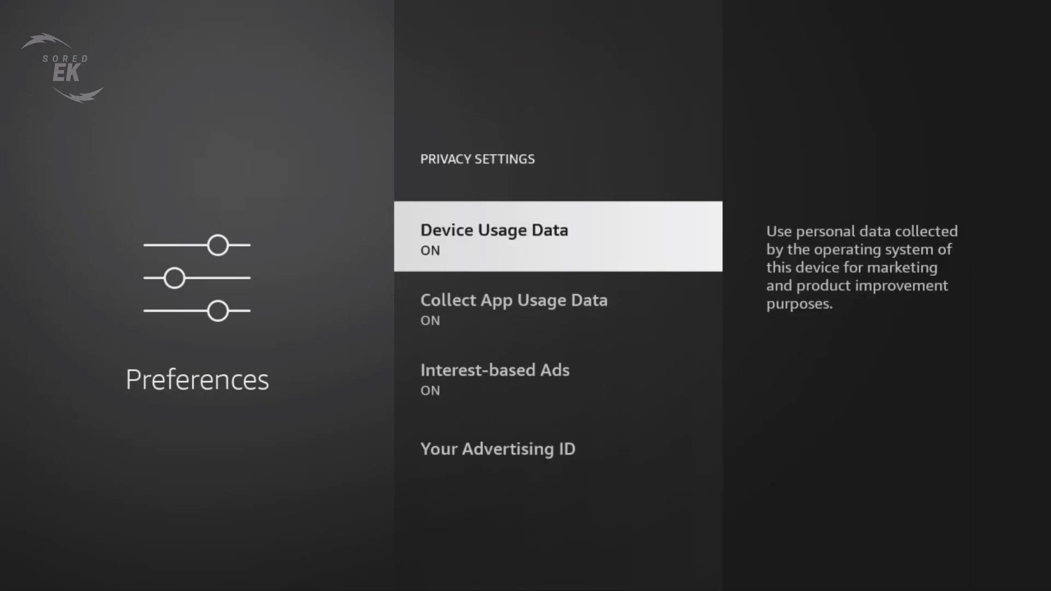
Turn off Device Usage Data
{"action": "key", "text": "Return"}
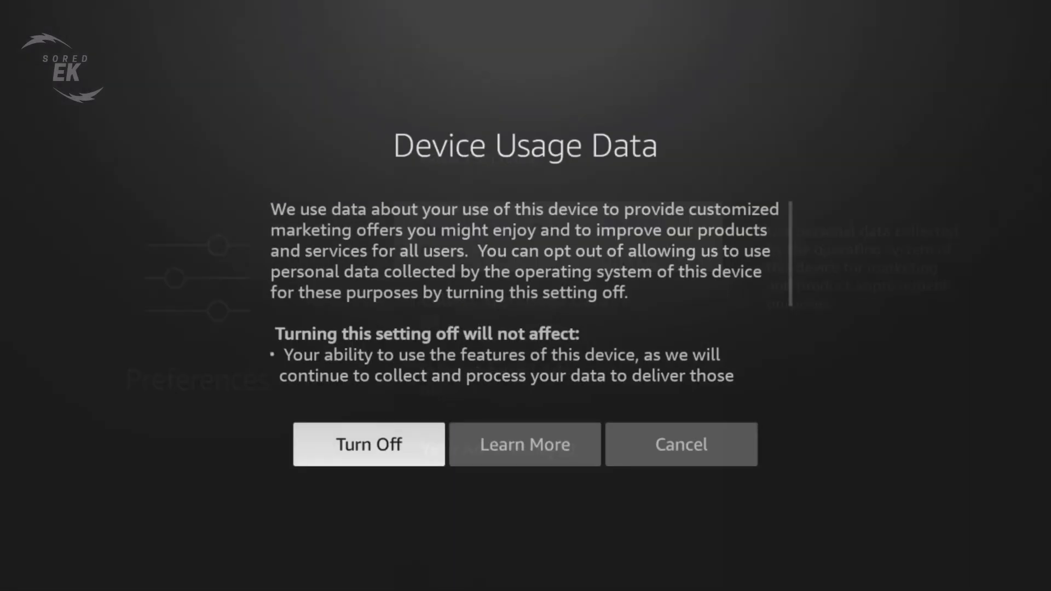
{"action": "key", "text": "Right"}
{"action": "key", "text": "Right"}
{"action": "key", "text": "Left"}
{"action": "key", "text": "Left"}
{"action": "key", "text": "Up"}
{"action": "key", "text": "Down"}
{"action": "key", "text": "Down"}
{"action": "key", "text": "Down"}
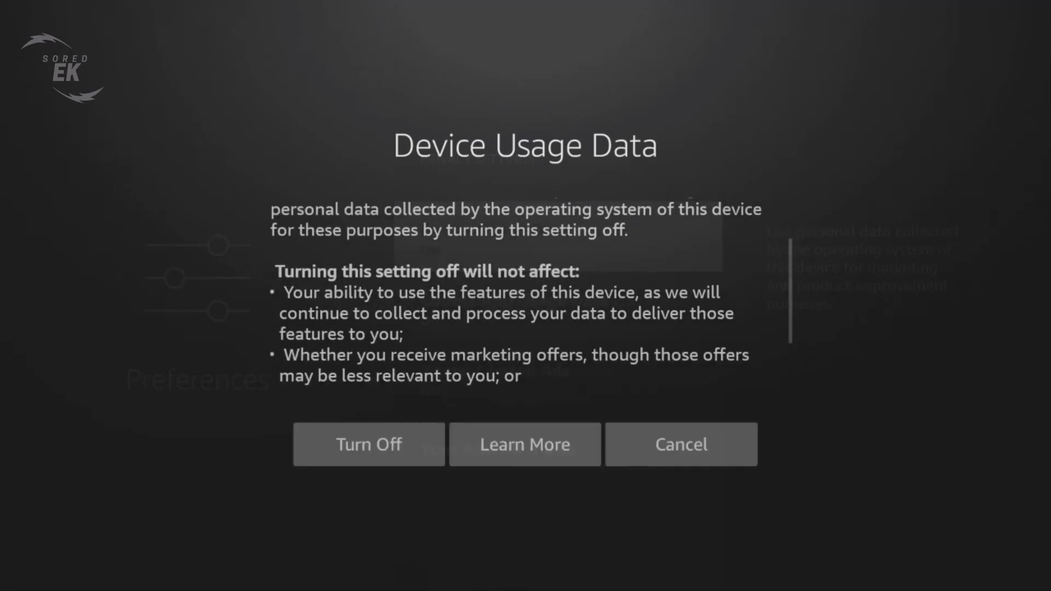
{"action": "key", "text": "Down"}
{"action": "key", "text": "Down"}
{"action": "key", "text": "Down"}
{"action": "key", "text": "Left"}
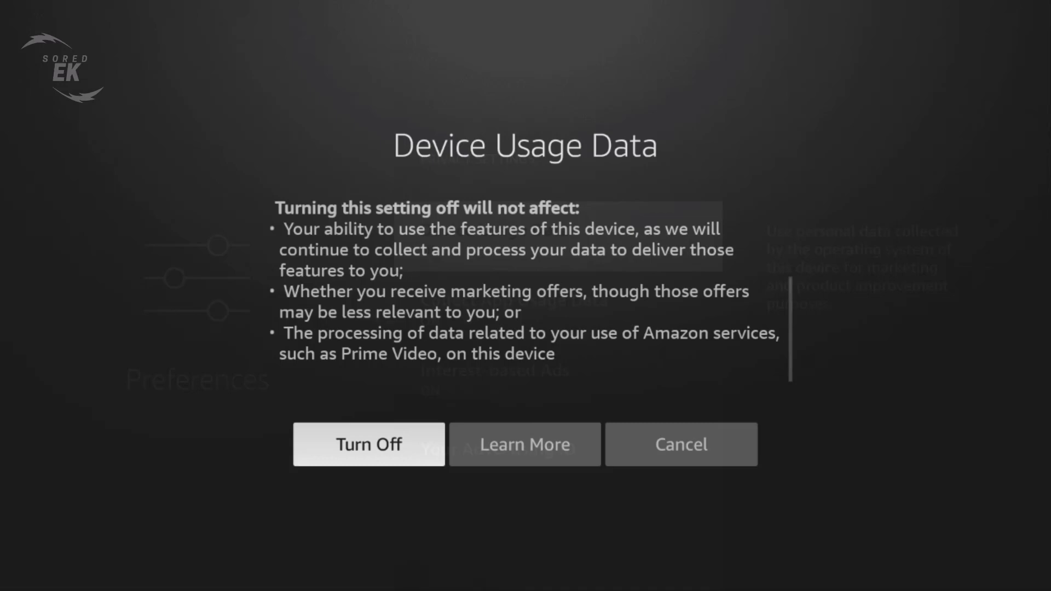
{"action": "key", "text": "Return"}
Turn off Collect App Usage Data
{"action": "key", "text": "Down"}
{"action": "key", "text": "Return"}
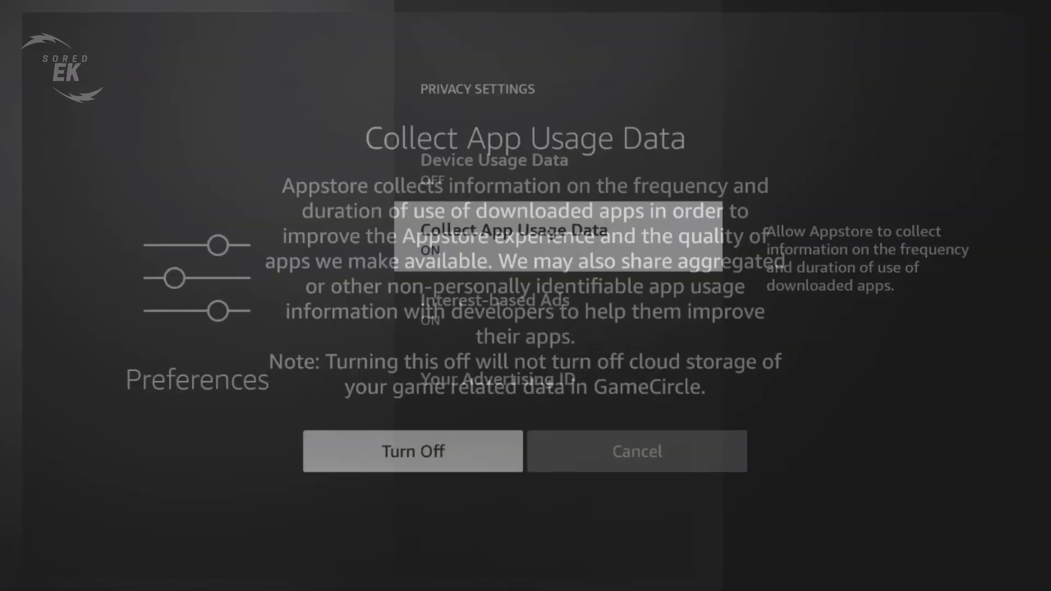
{"action": "key", "text": "Return"}
{"action": "key", "text": "Down"}
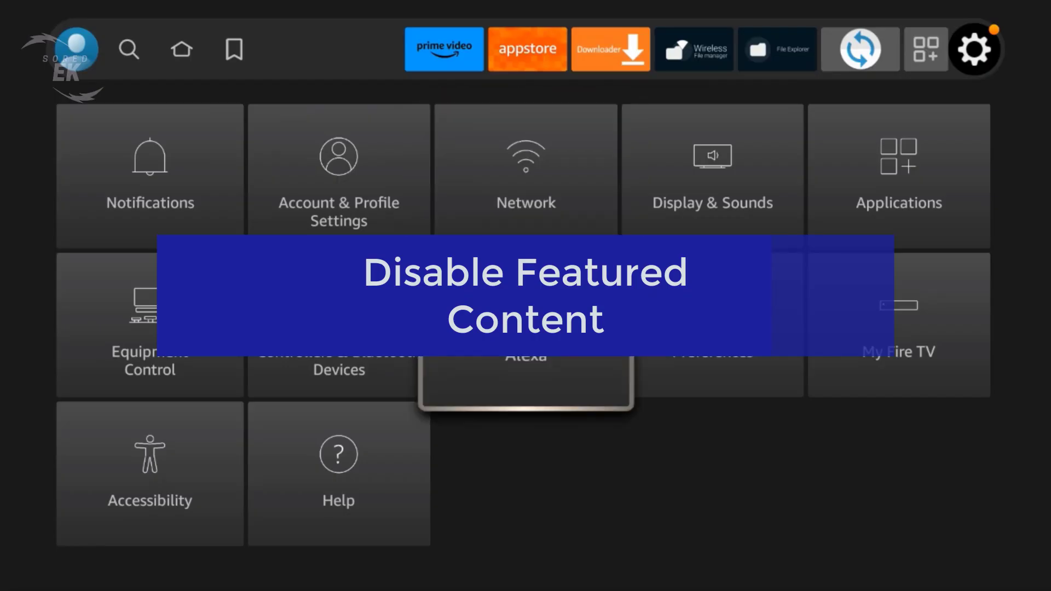
{"action": "key", "text": "Right"}
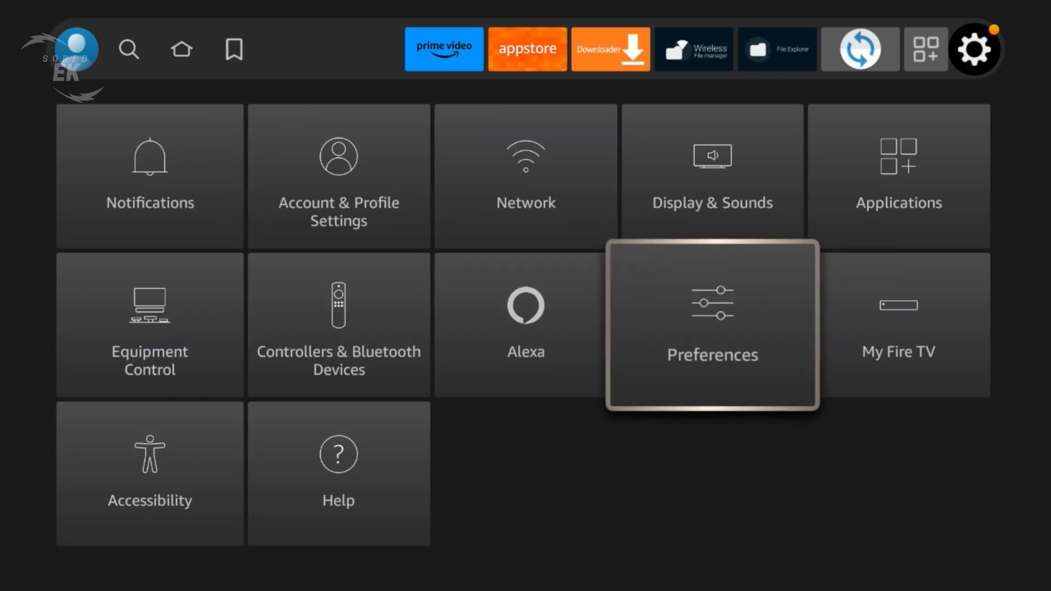
Set Featured Content's Allow Video Autoplay and Allow Audio Autoplay both to OFF
{"action": "key", "text": "Return"}
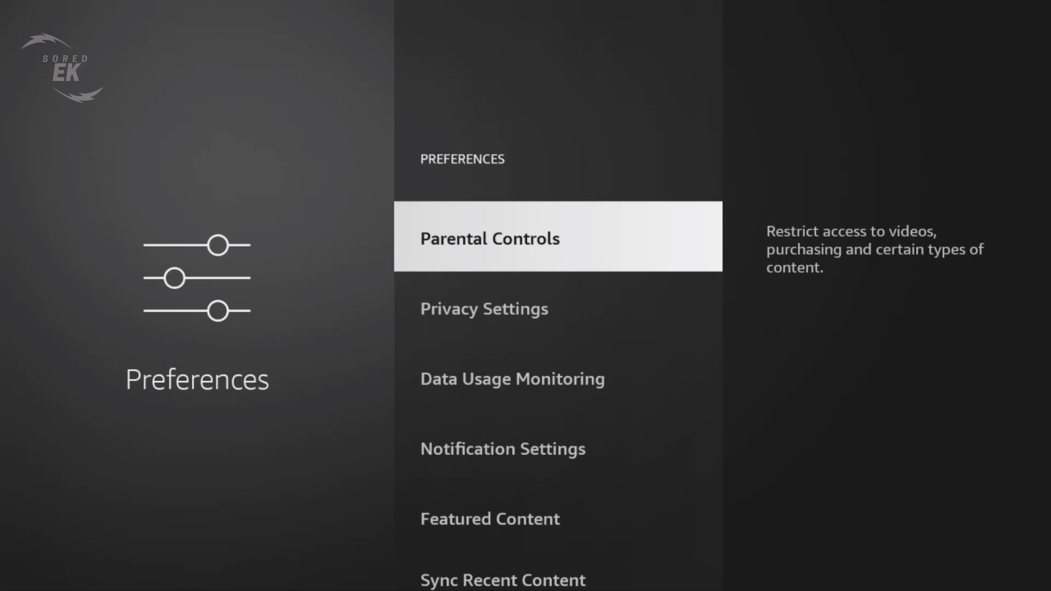
{"action": "key", "text": "Down"}
{"action": "key", "text": "Down"}
{"action": "key", "text": "Down"}
{"action": "key", "text": "Down"}
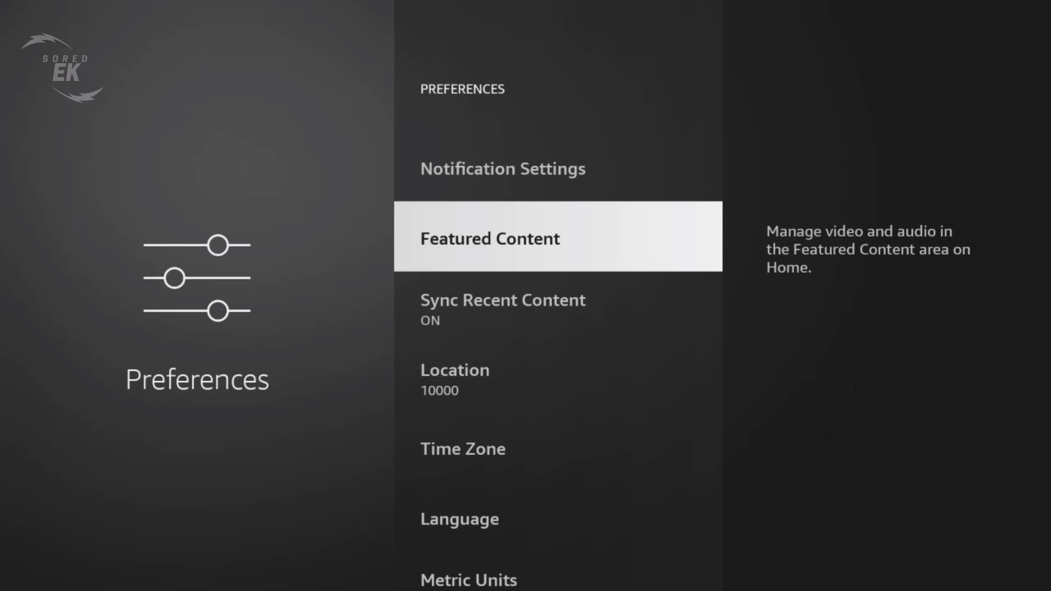
{"action": "key", "text": "Return"}
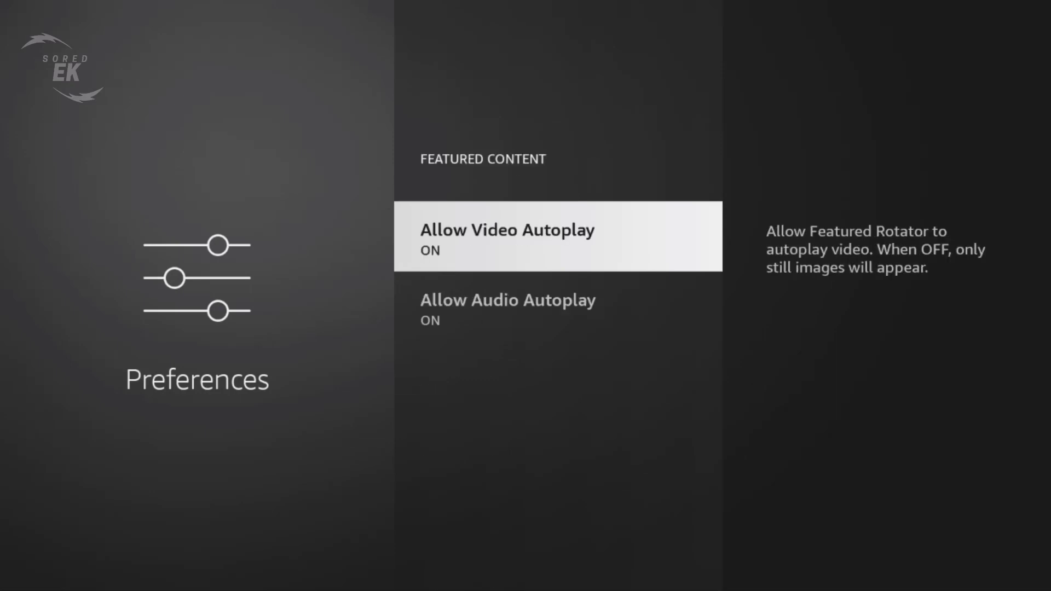
{"action": "key", "text": "Return"}
{"action": "key", "text": "Down"}
{"action": "key", "text": "Return"}
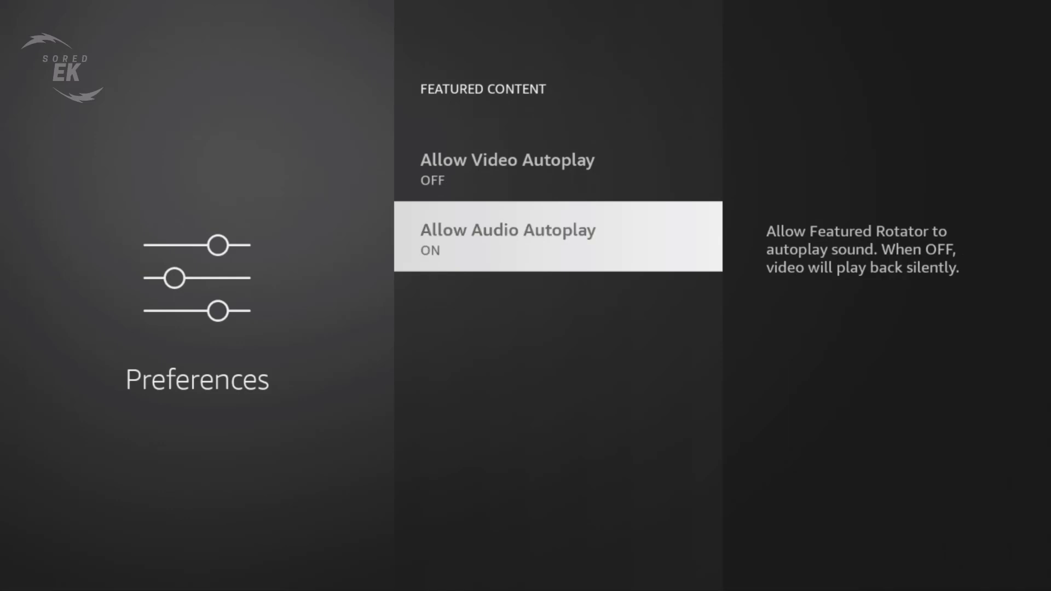
{"action": "key", "text": "Return"}
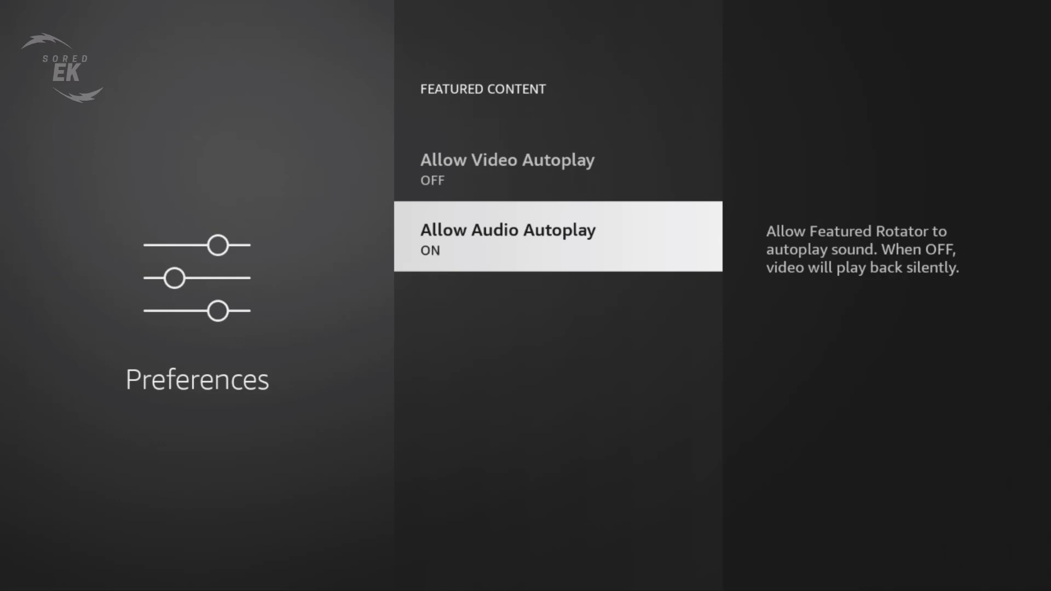
{"action": "key", "text": "Return"}
{"action": "key", "text": "Up"}
{"action": "key", "text": "Return"}
{"action": "key", "text": "Return"}
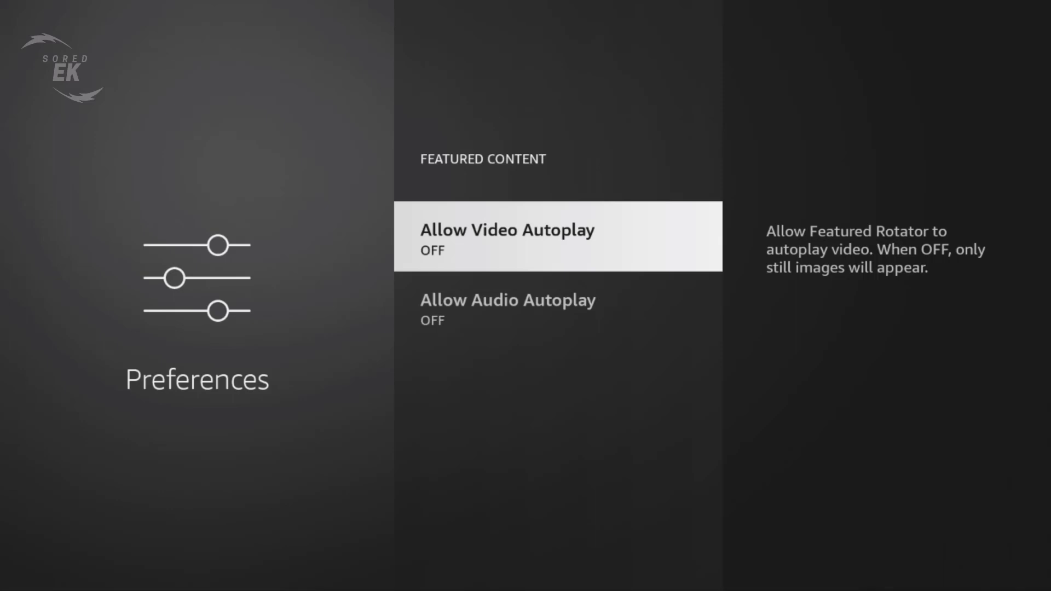
{"action": "key", "text": "Down"}
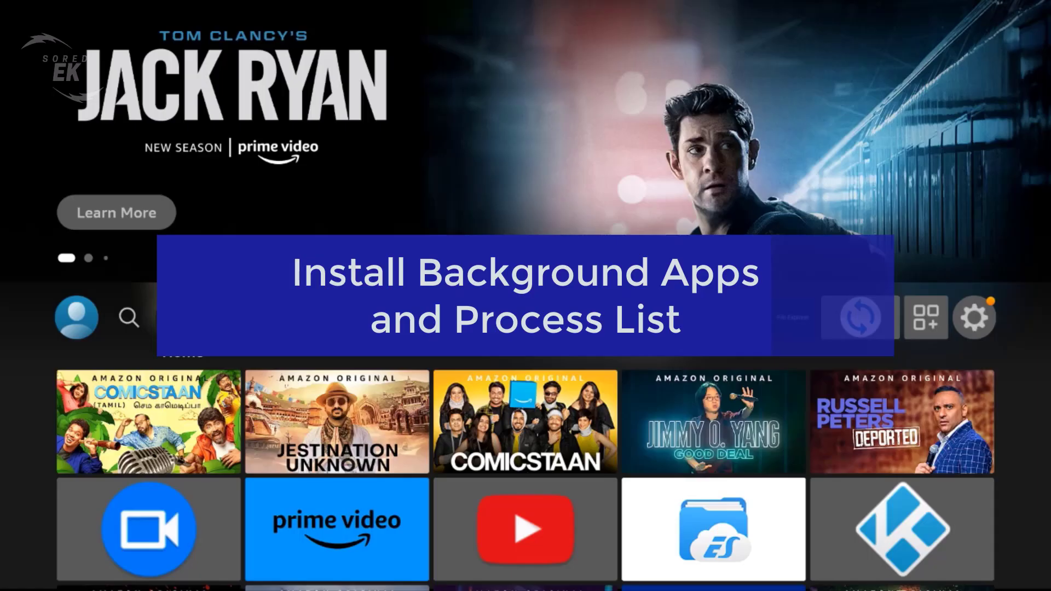
Search the store for 'Bac'
{"action": "key", "text": "Left"}
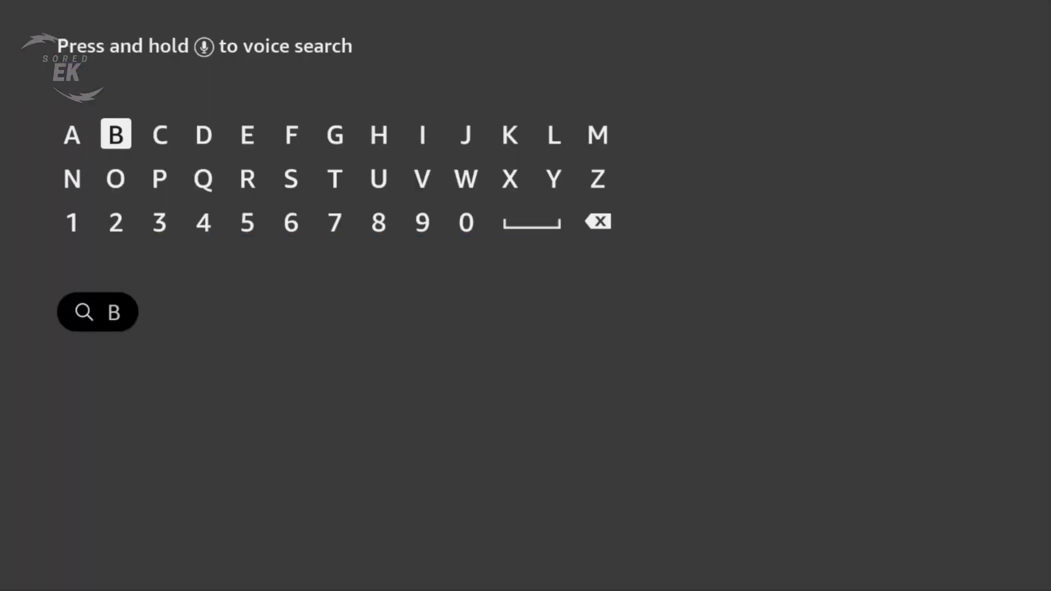
{"action": "key", "text": "Left"}
{"action": "key", "text": "Return"}
{"action": "key", "text": "Right"}
{"action": "key", "text": "Right"}
{"action": "key", "text": "Right"}
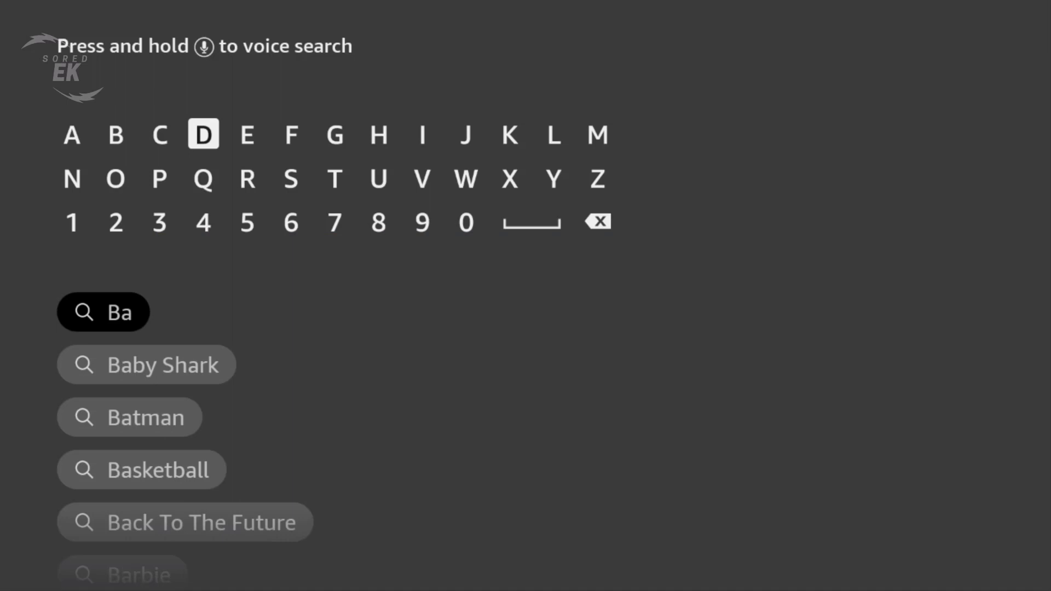
{"action": "key", "text": "Left"}
{"action": "key", "text": "Return"}
Open the Background Apps And Process List result and select Get to install it
{"action": "key", "text": "Down"}
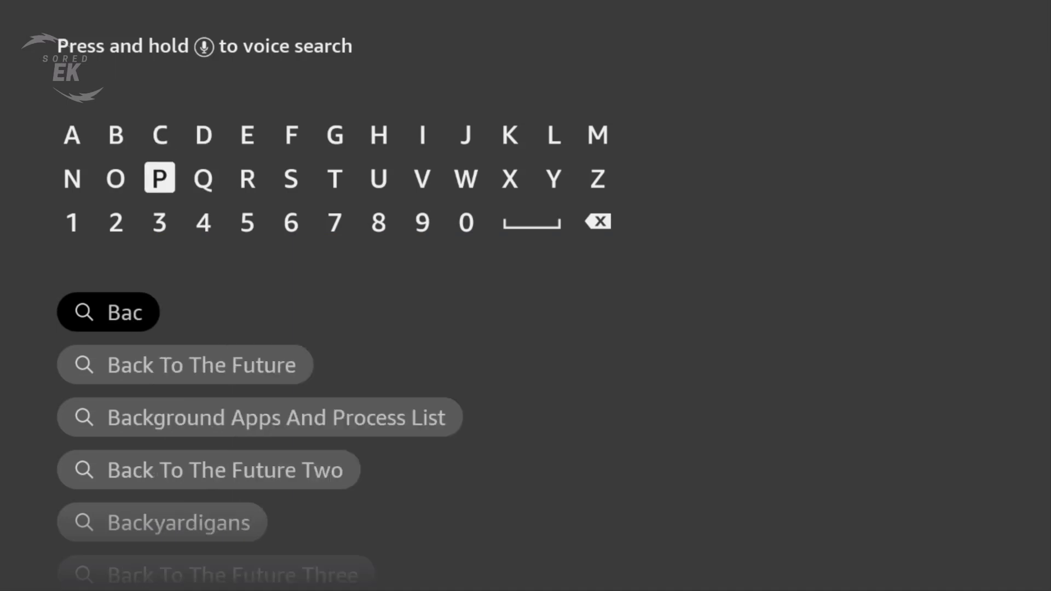
{"action": "key", "text": "Right"}
{"action": "key", "text": "Right"}
{"action": "key", "text": "Down"}
{"action": "key", "text": "Down"}
{"action": "key", "text": "Down"}
{"action": "key", "text": "Return"}
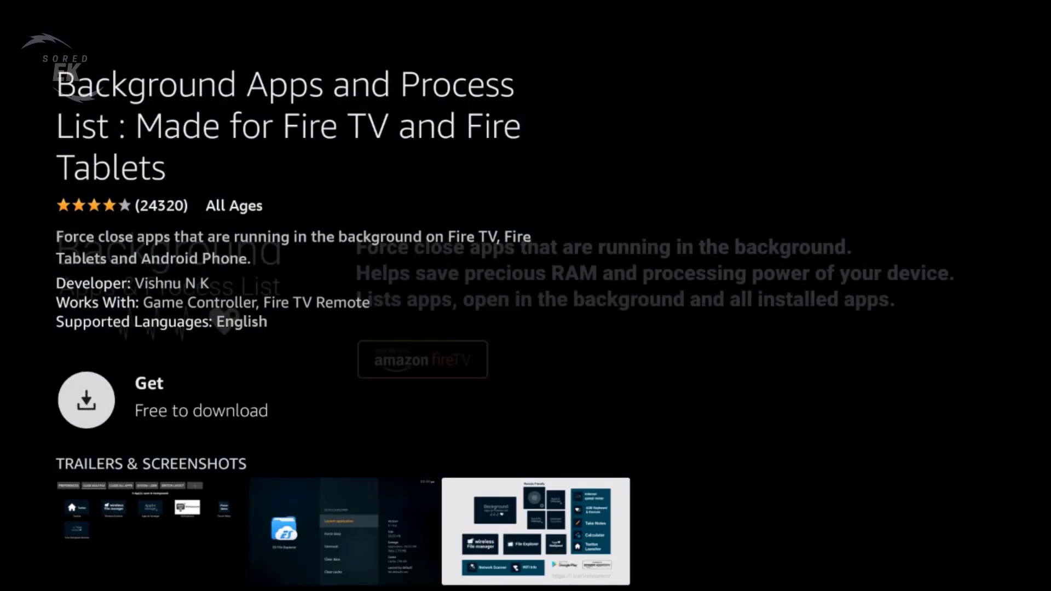
{"action": "key", "text": "Down"}
{"action": "key", "text": "Up"}
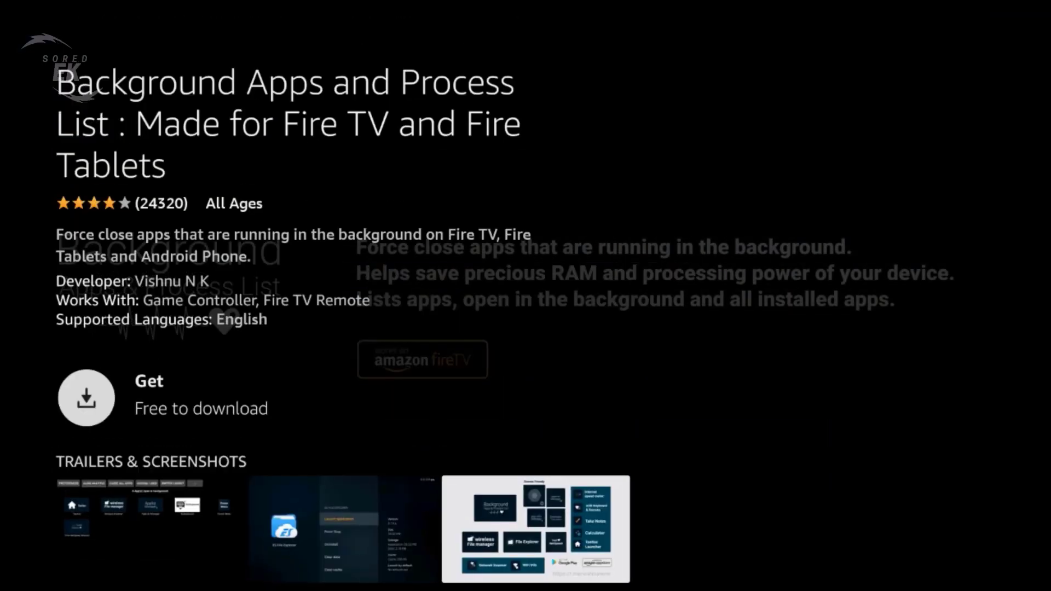
{"action": "key", "text": "Return"}
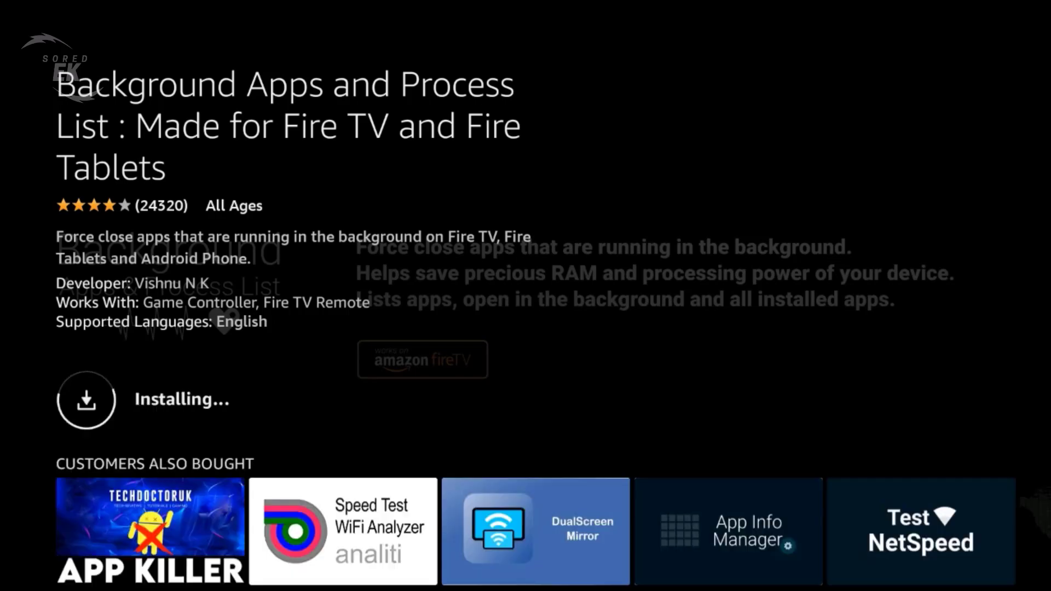
Launch the app, enable Open app on boot, and dismiss the introduction with GOT IT
{"action": "key", "text": "Return"}
{"action": "key", "text": "Down"}
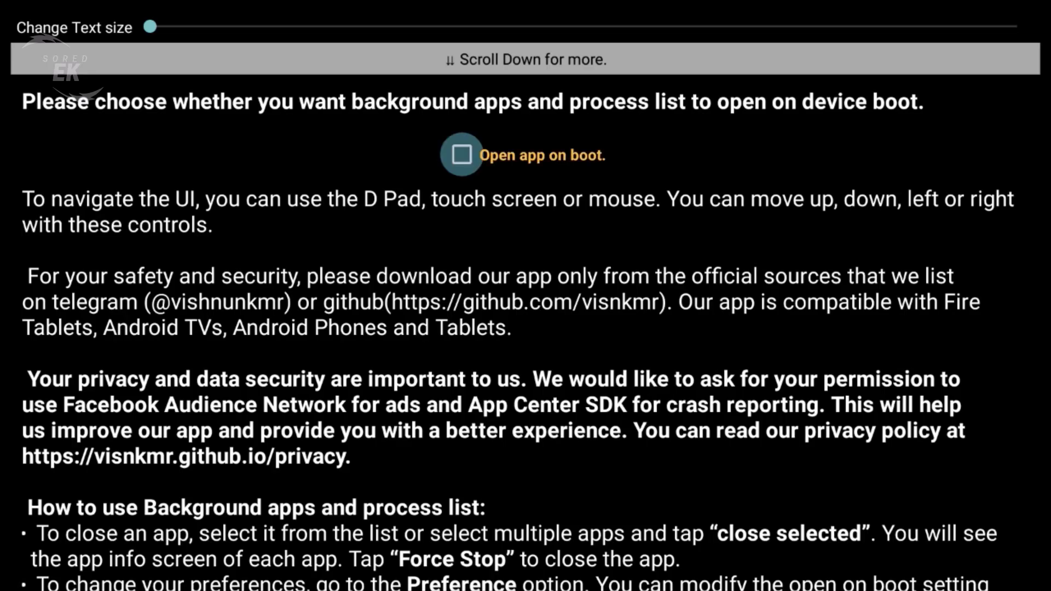
{"action": "key", "text": "Return"}
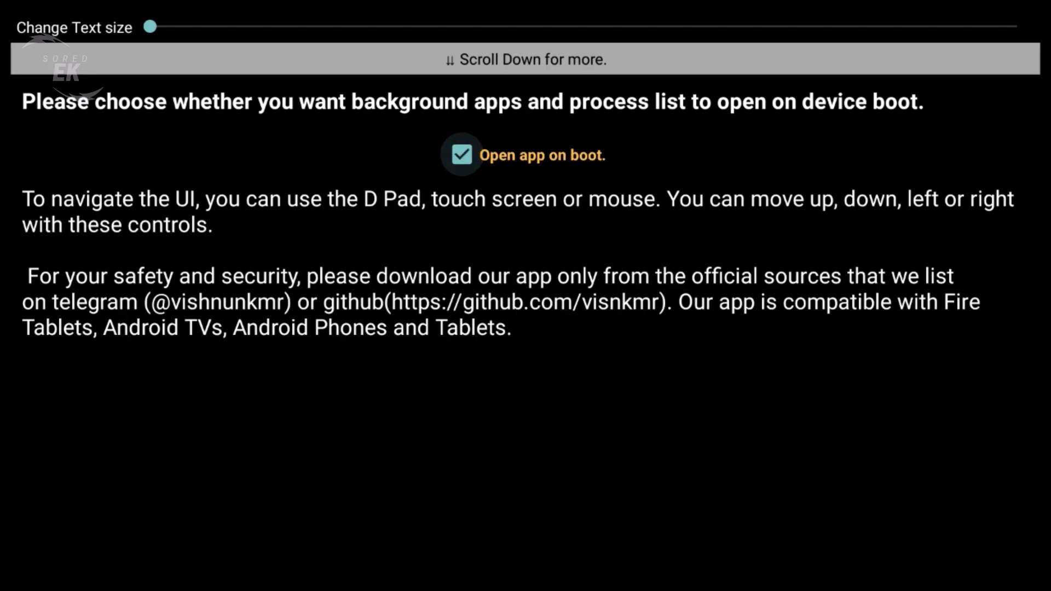
{"action": "key", "text": "Down"}
{"action": "key", "text": "Down"}
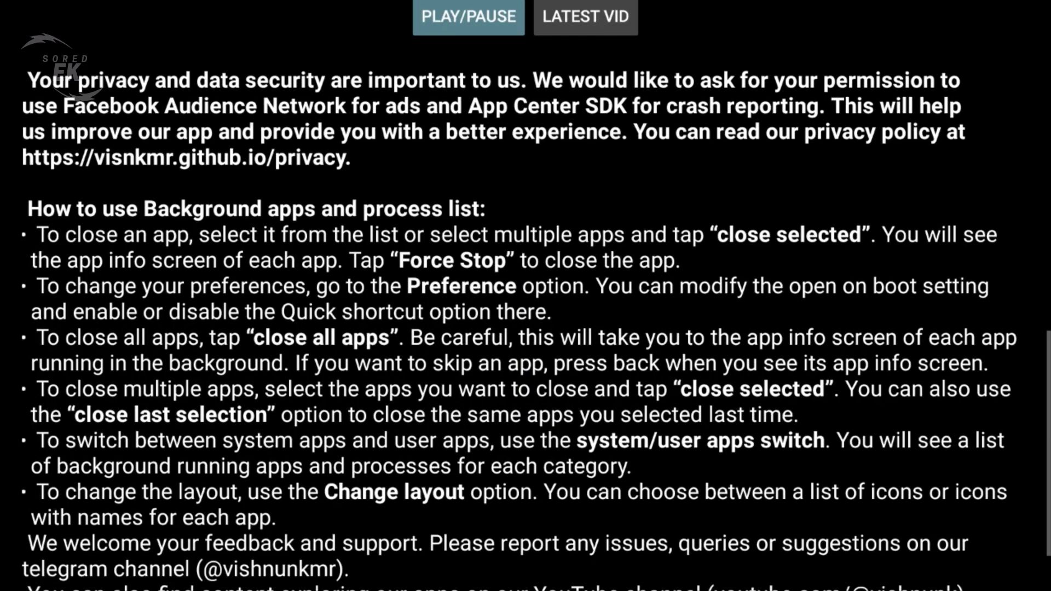
{"action": "key", "text": "Down"}
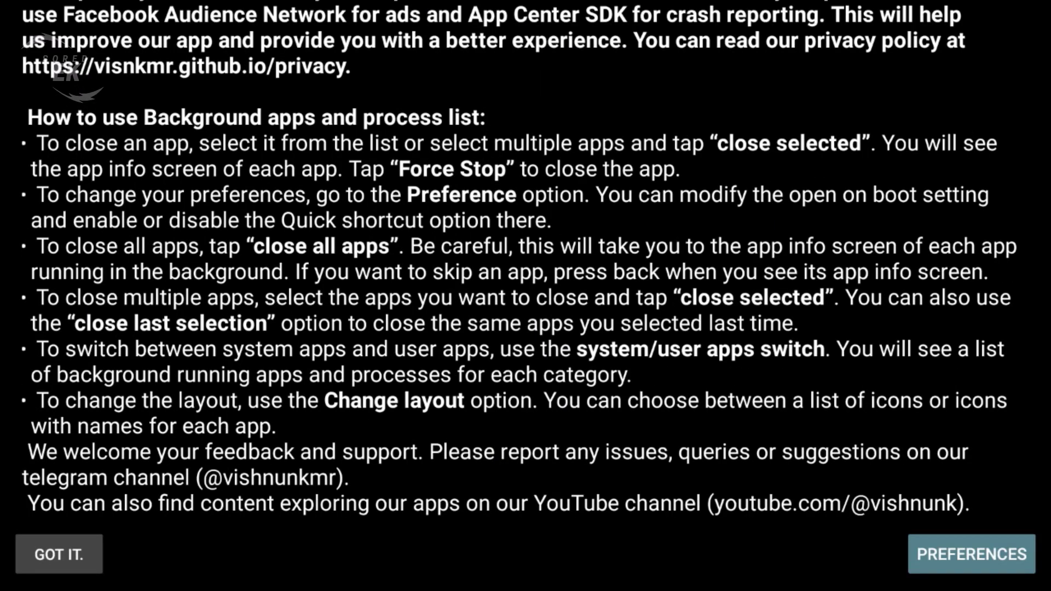
{"action": "key", "text": "Left"}
{"action": "key", "text": "Return"}
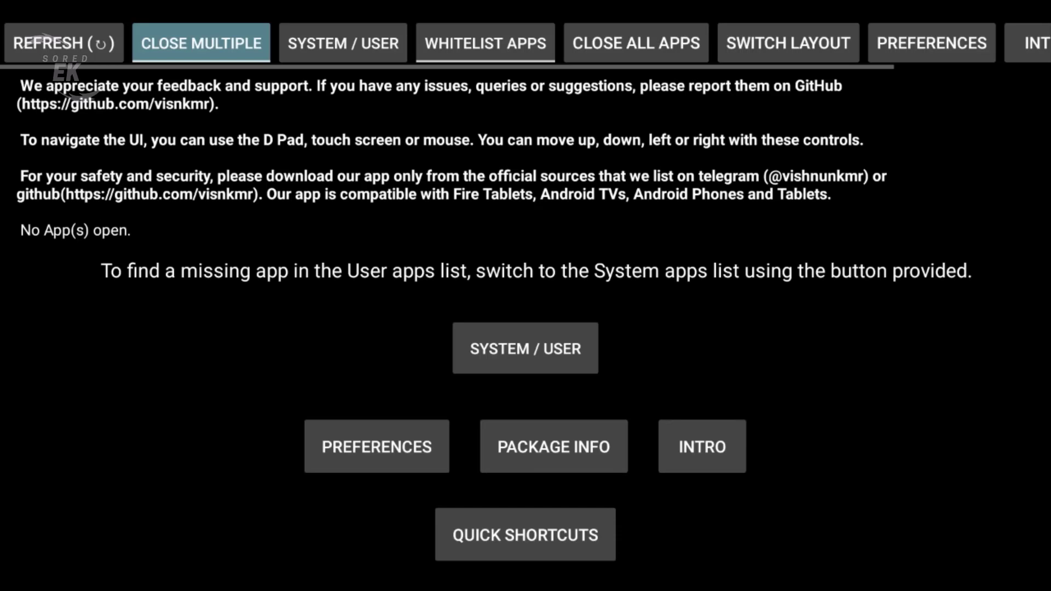
Select WHITELIST APPS and SYSTEM / USER to list the 217 system apps
{"action": "key", "text": "Down"}
{"action": "key", "text": "Up"}
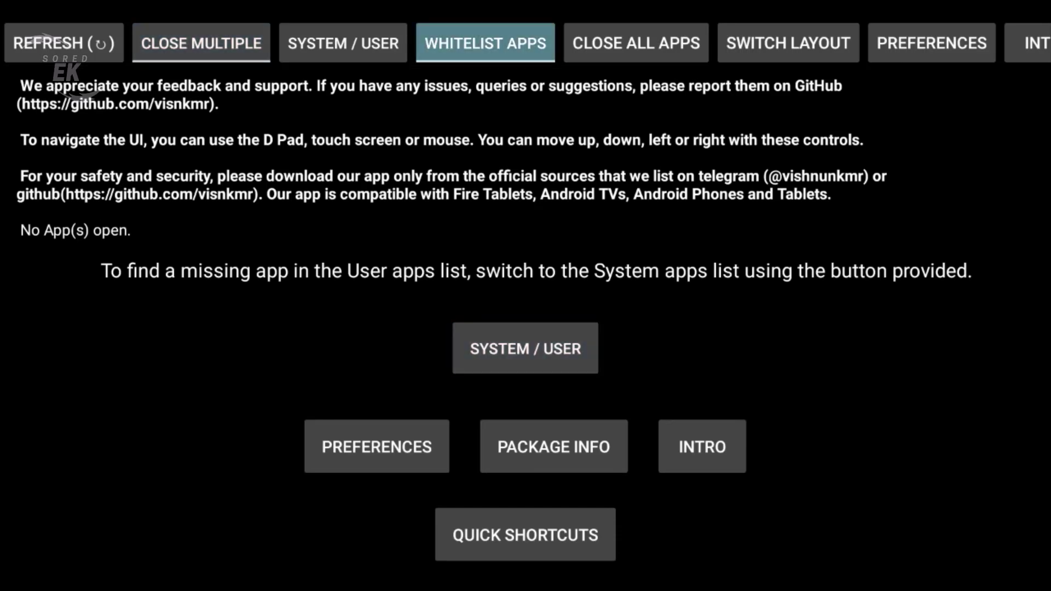
{"action": "key", "text": "Right"}
{"action": "key", "text": "Right"}
{"action": "key", "text": "Right"}
{"action": "key", "text": "Right"}
{"action": "key", "text": "Right"}
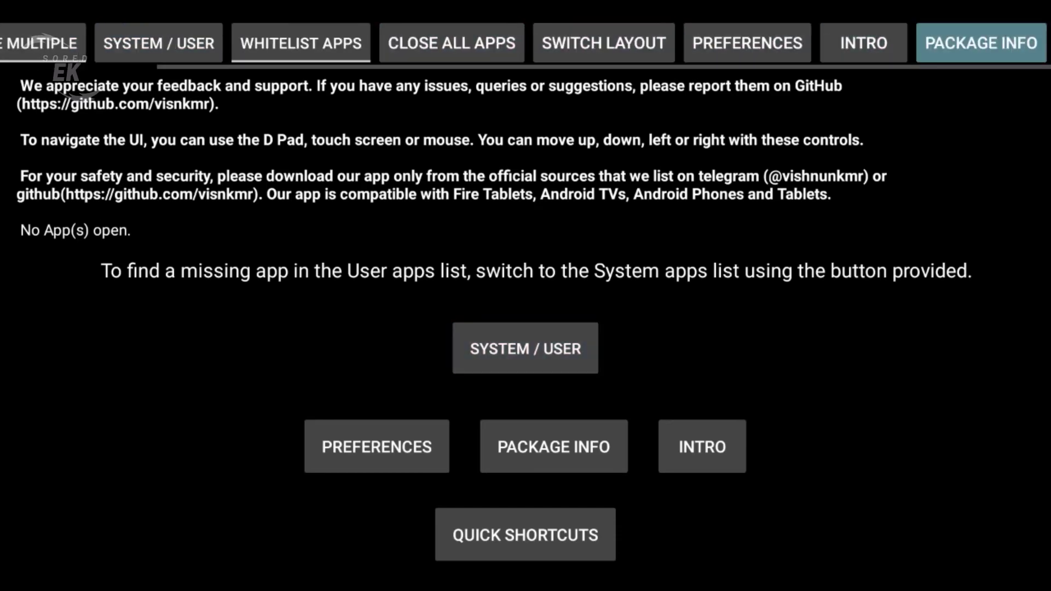
{"action": "key", "text": "Left"}
{"action": "key", "text": "Left"}
{"action": "key", "text": "Left"}
{"action": "key", "text": "Left"}
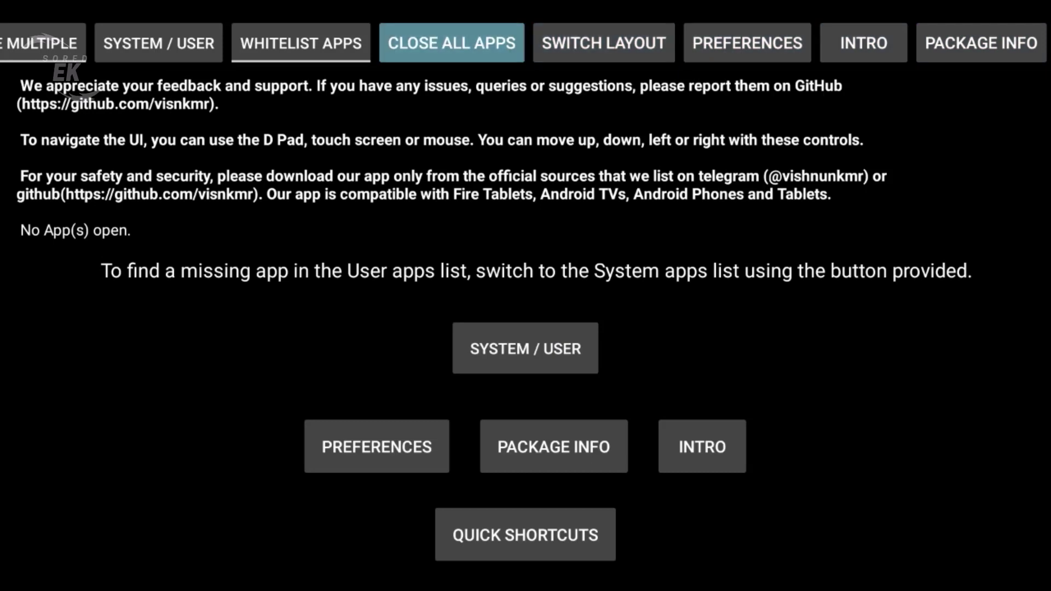
{"action": "key", "text": "Left"}
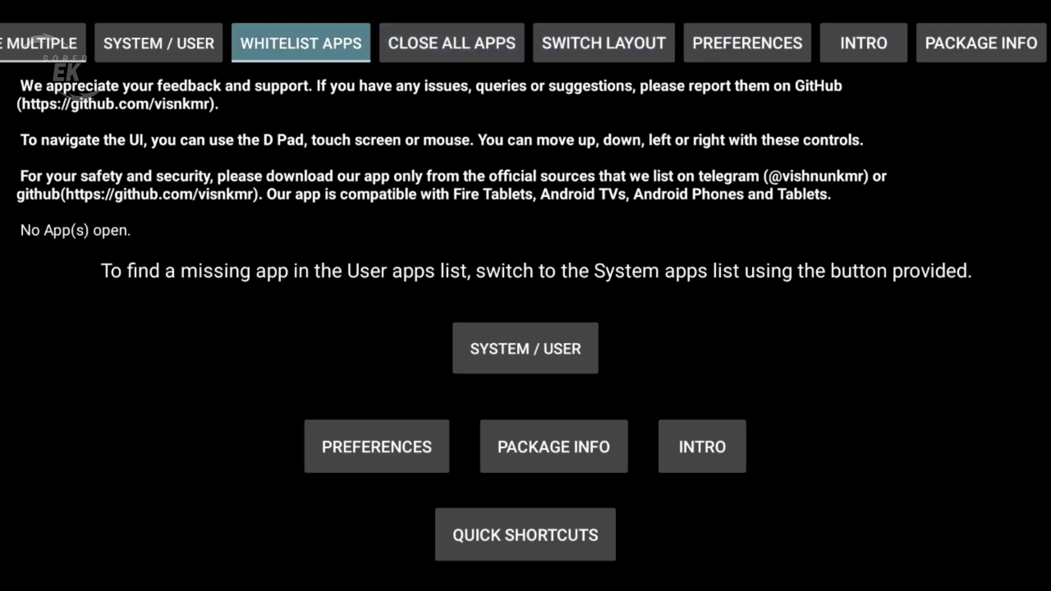
{"action": "key", "text": "Return"}
{"action": "key", "text": "Left"}
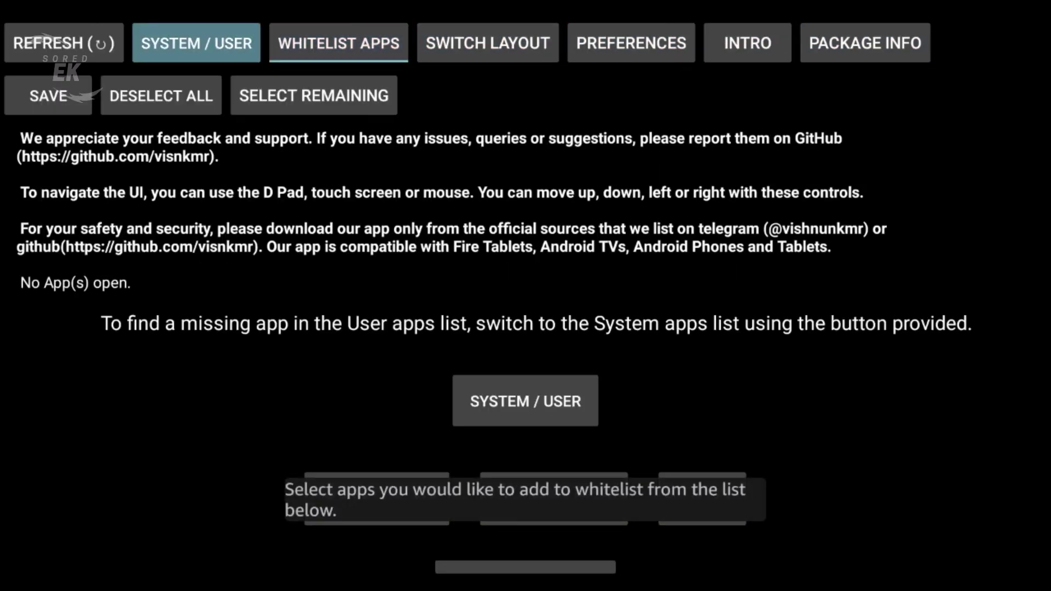
{"action": "key", "text": "Return"}
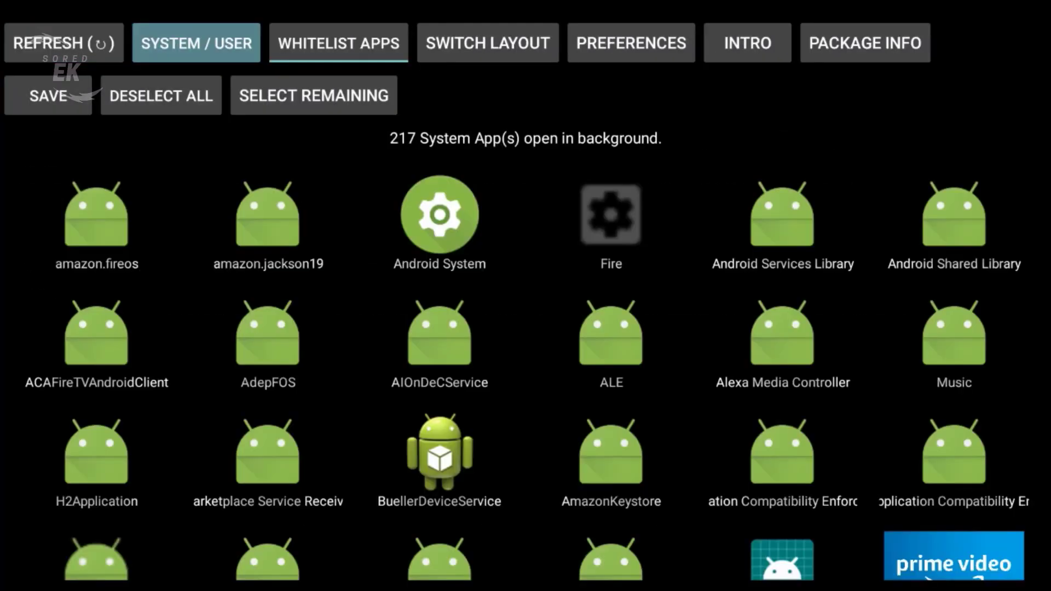
{"action": "key", "text": "Right"}
{"action": "key", "text": "Right"}
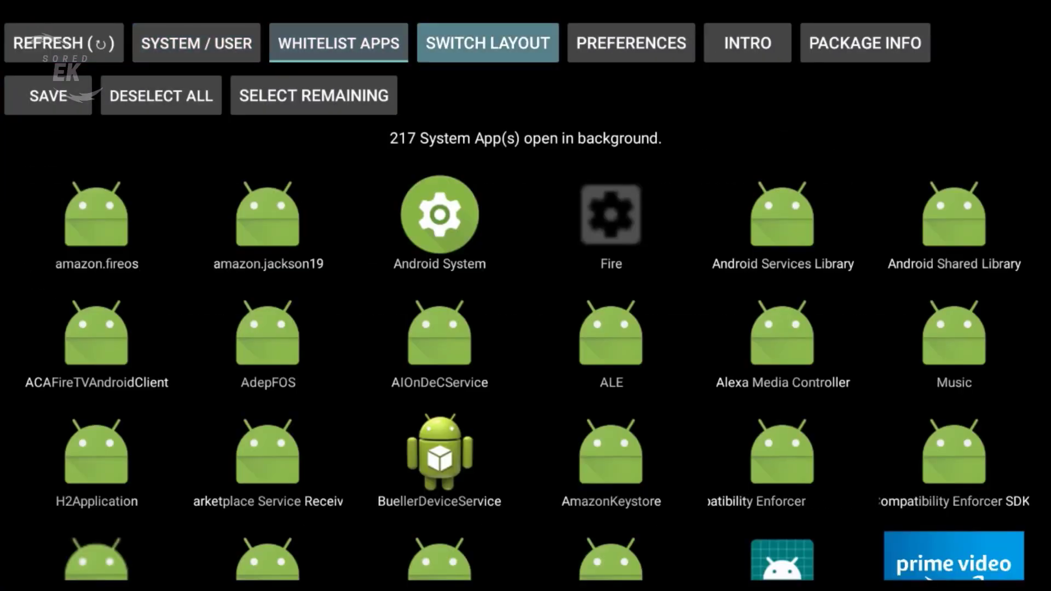